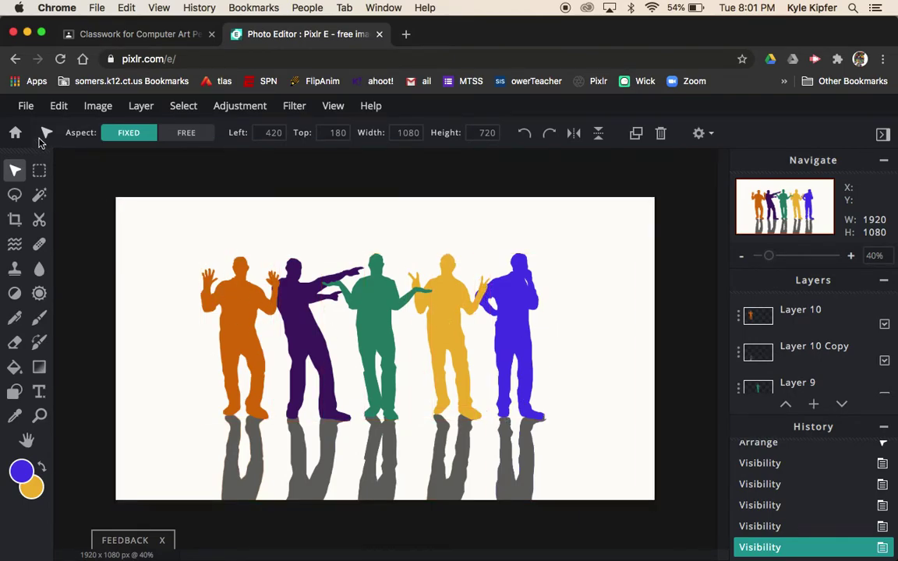
From the home screen, create a new Full HD 1920×1080 canvas named 'rhythm'
click(15, 133)
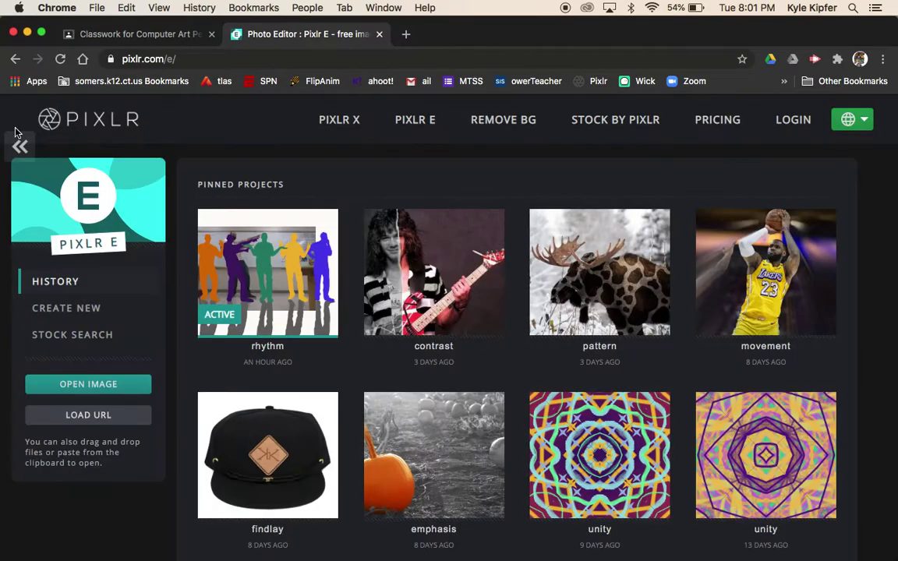
click(88, 309)
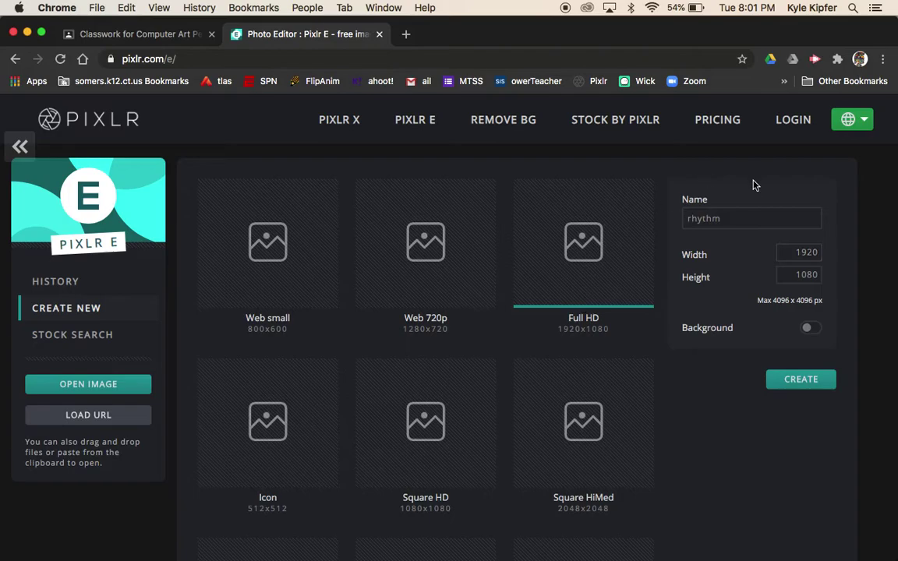
click(806, 386)
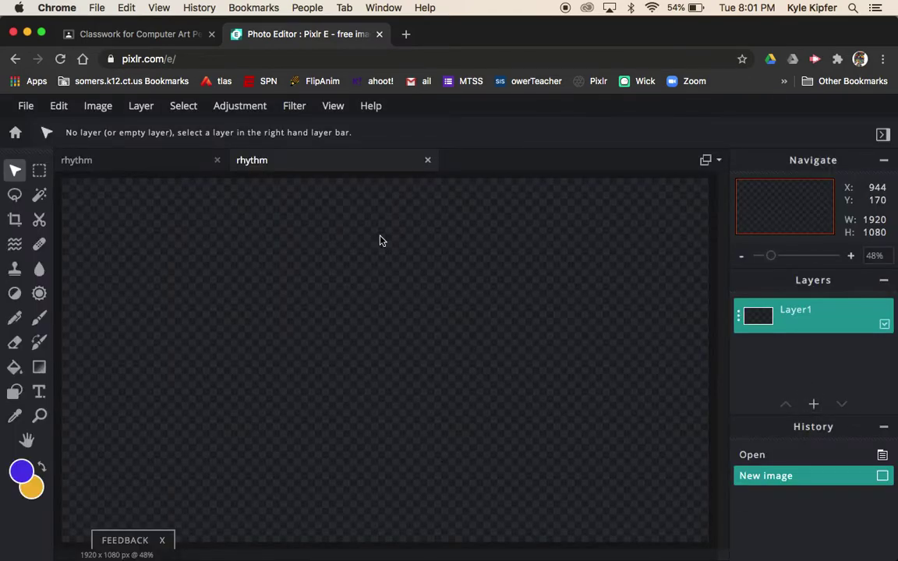
Open all five classroom photos from Pictures at once, each as a separate 1080×720 document
click(24, 114)
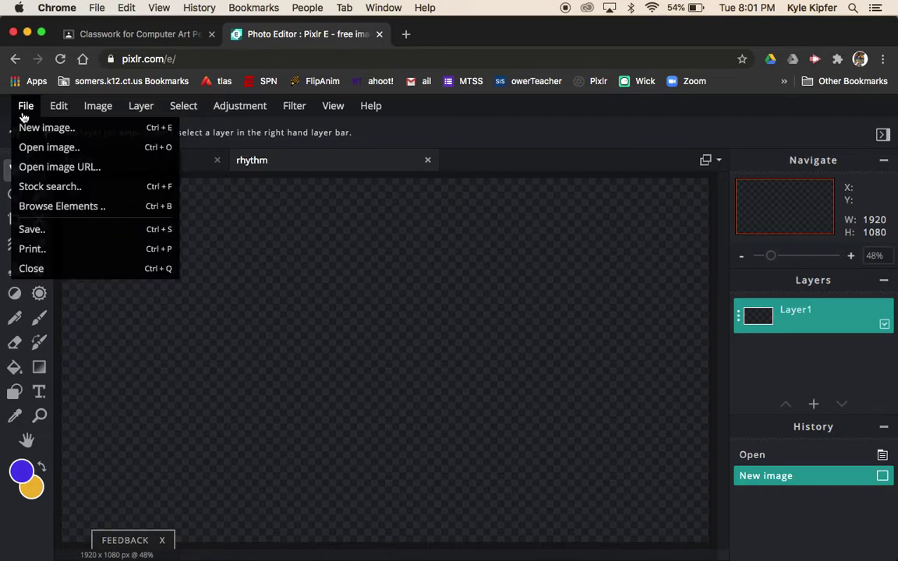
click(42, 155)
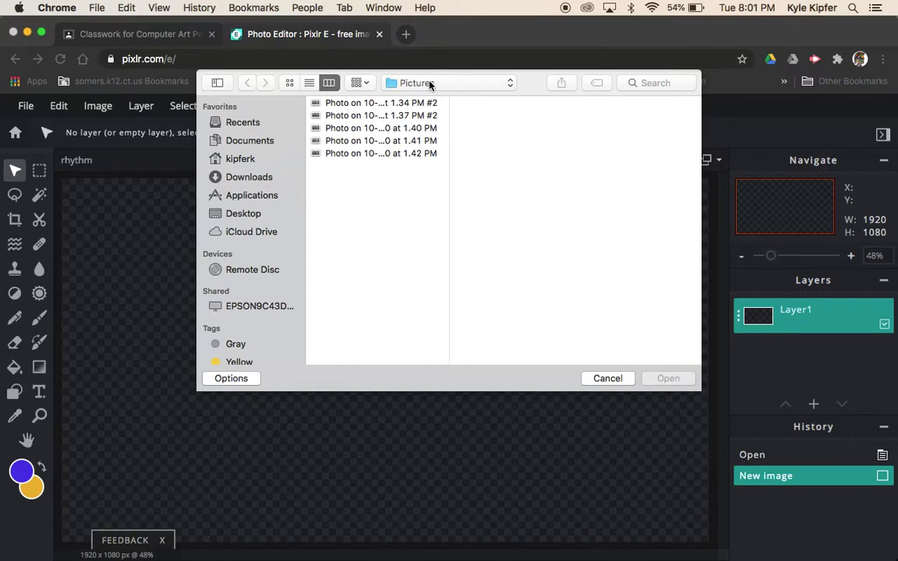
click(350, 104)
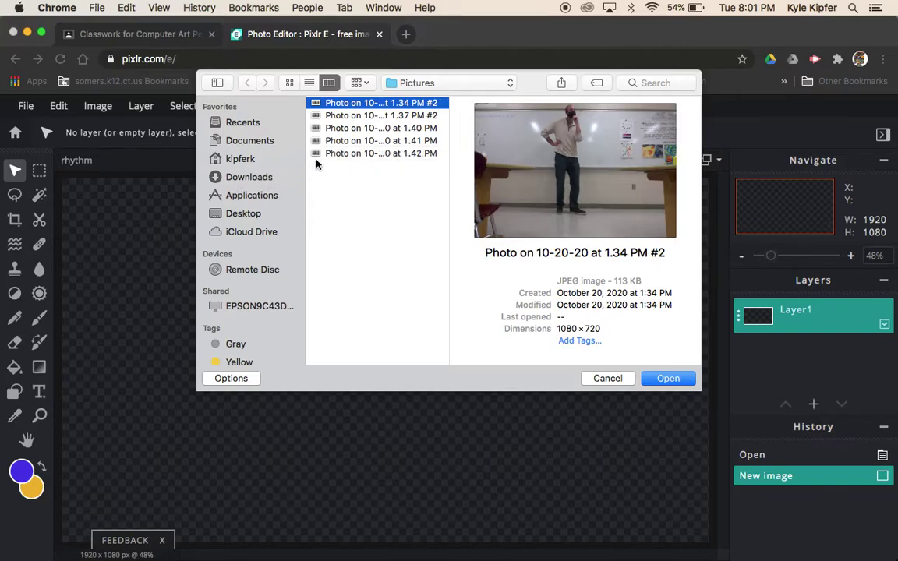
click(376, 153)
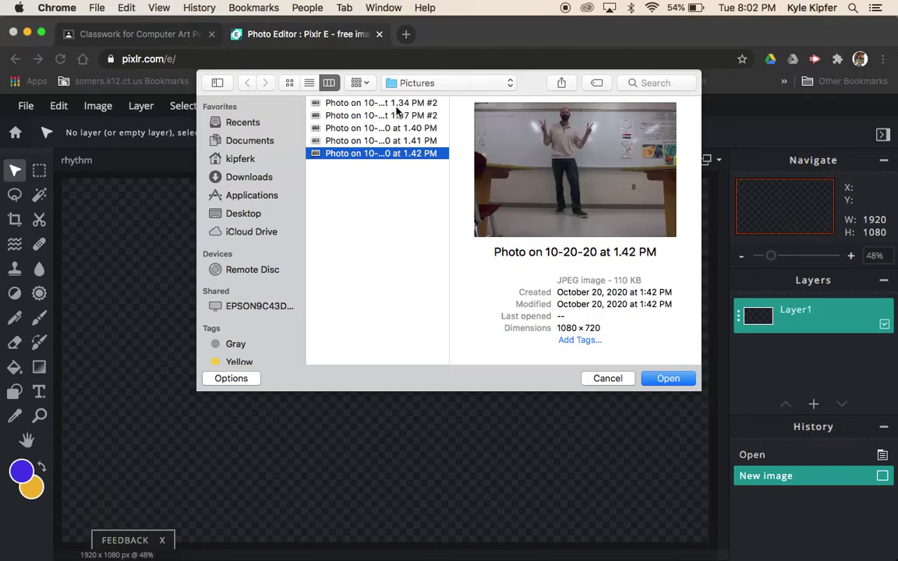
shift+click(396, 109)
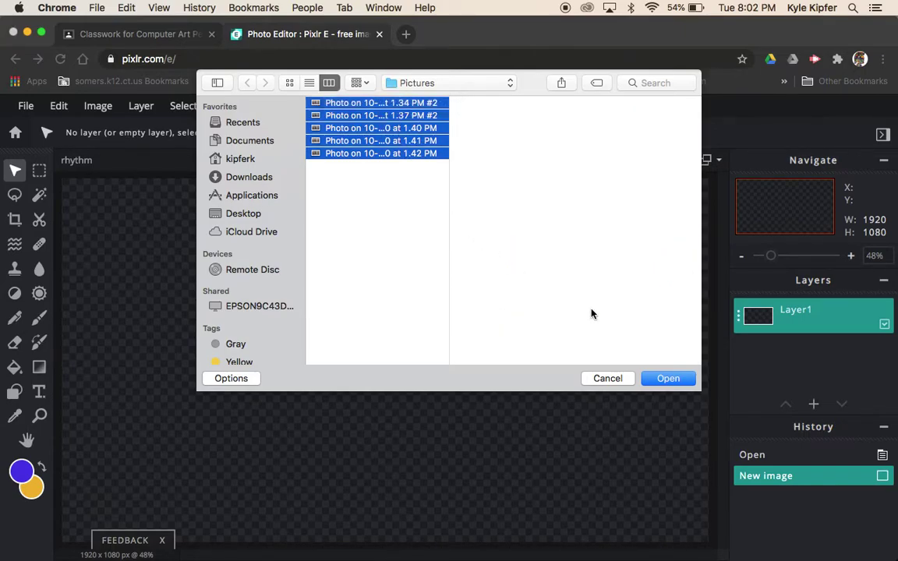
click(669, 379)
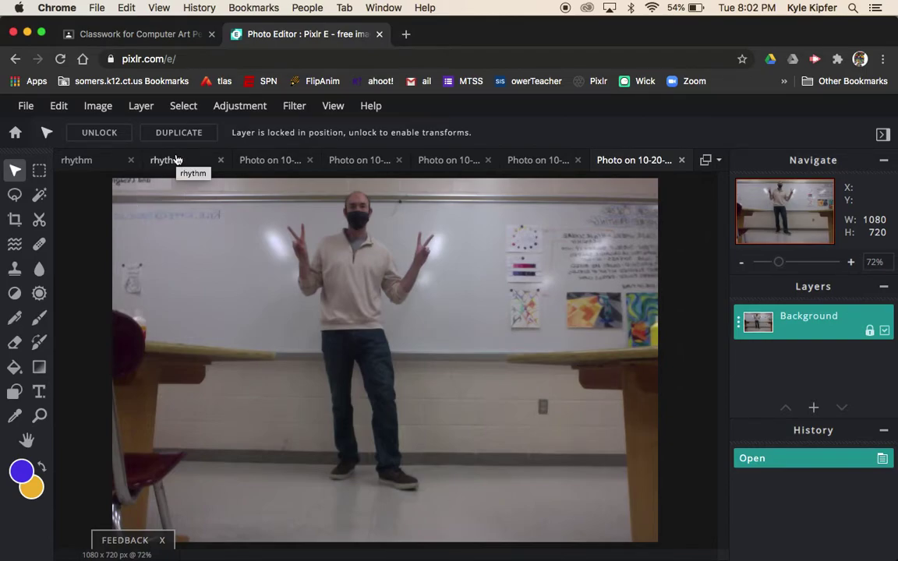
Copy the first classroom photo into the rhythm canvas and shift it toward the left edge
key(super+a)
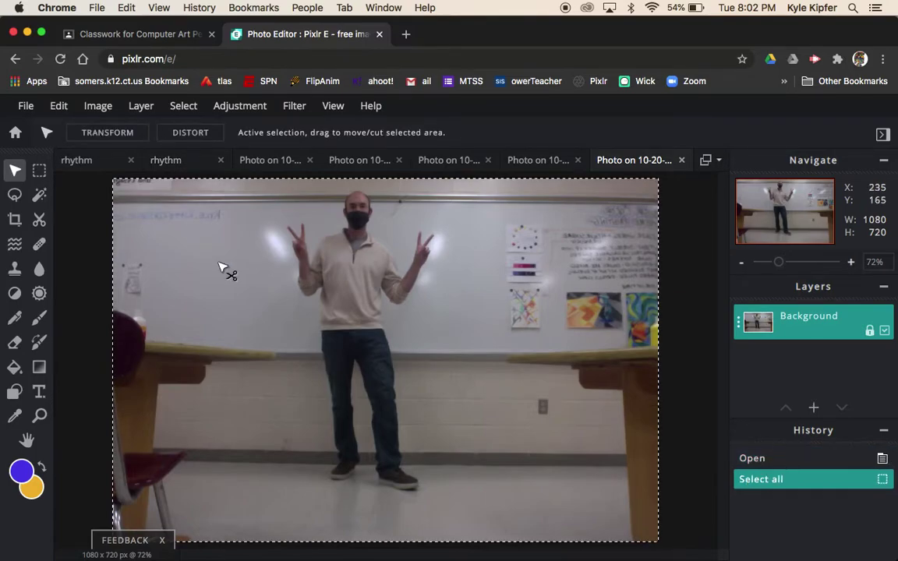
key(super+c)
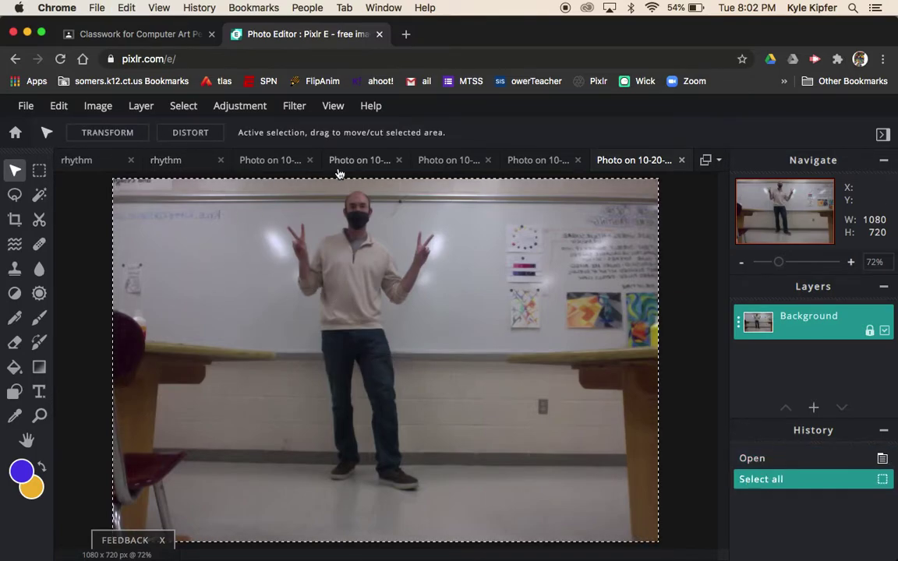
click(180, 164)
key(super+v)
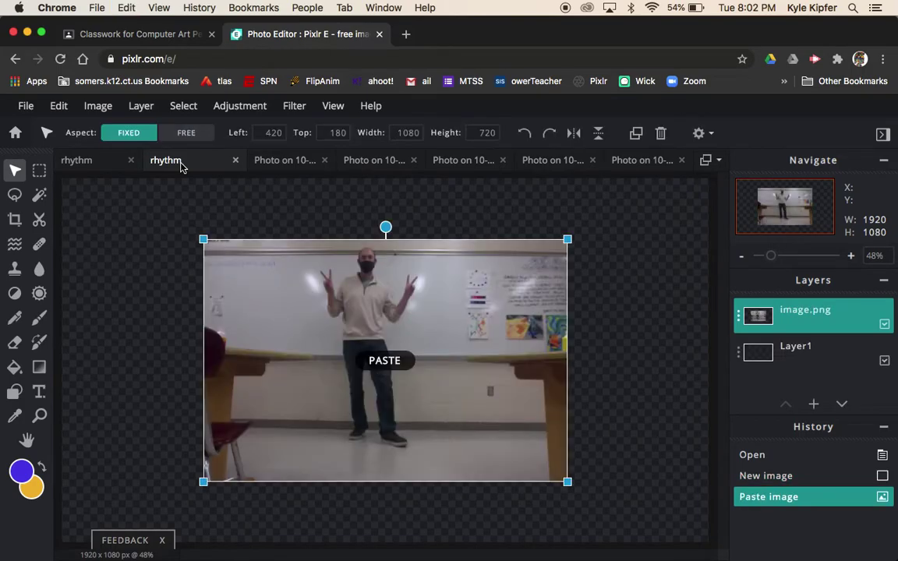
drag(445, 331, 342, 331)
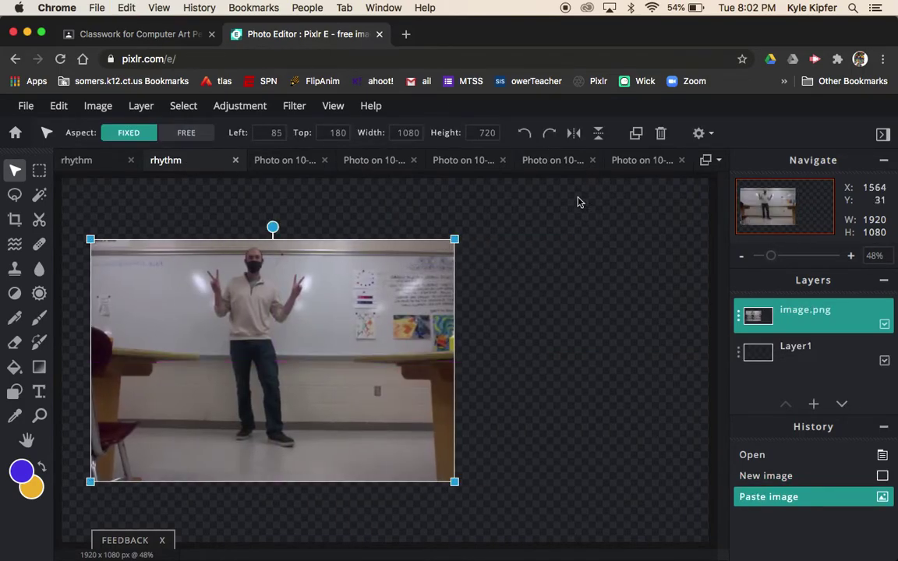
Paste the second classroom photo into rhythm and nudge it slightly left
click(291, 160)
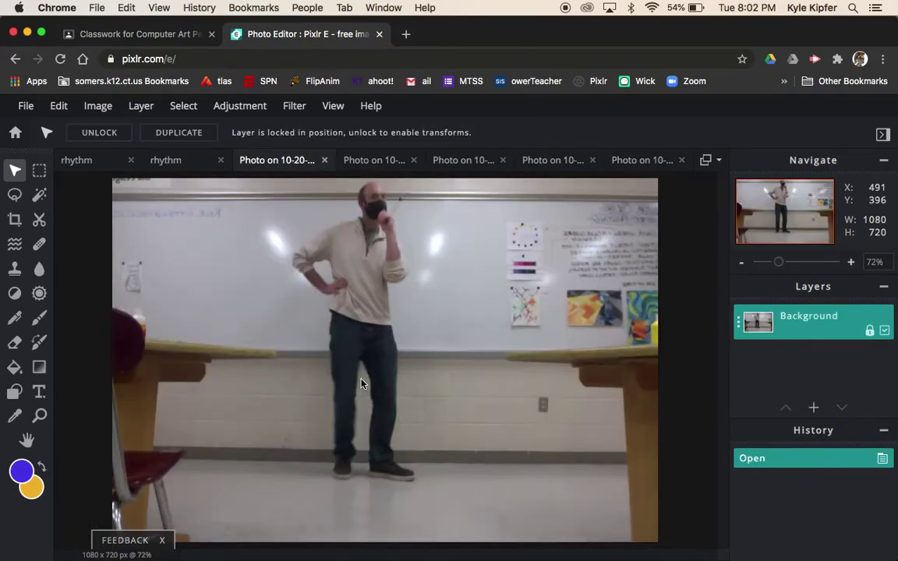
key(super+a)
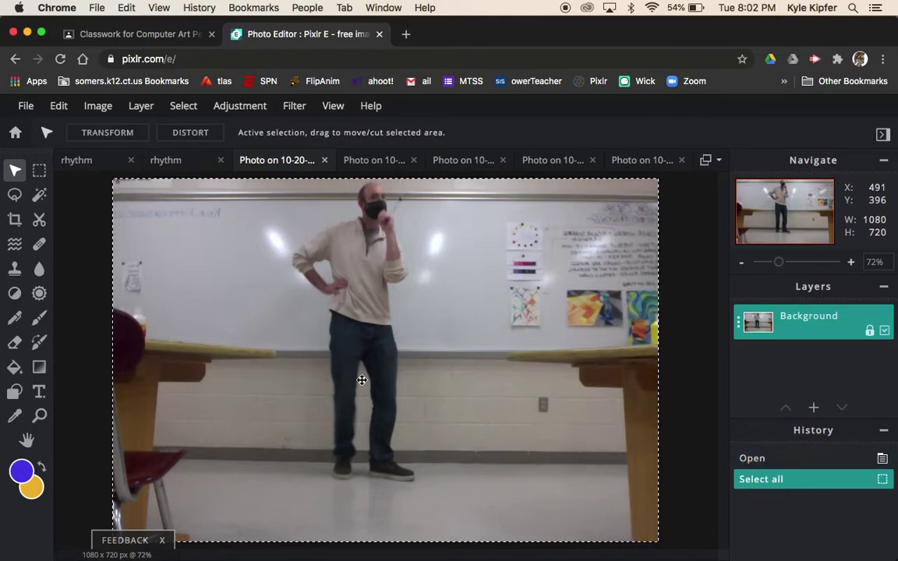
key(super+c)
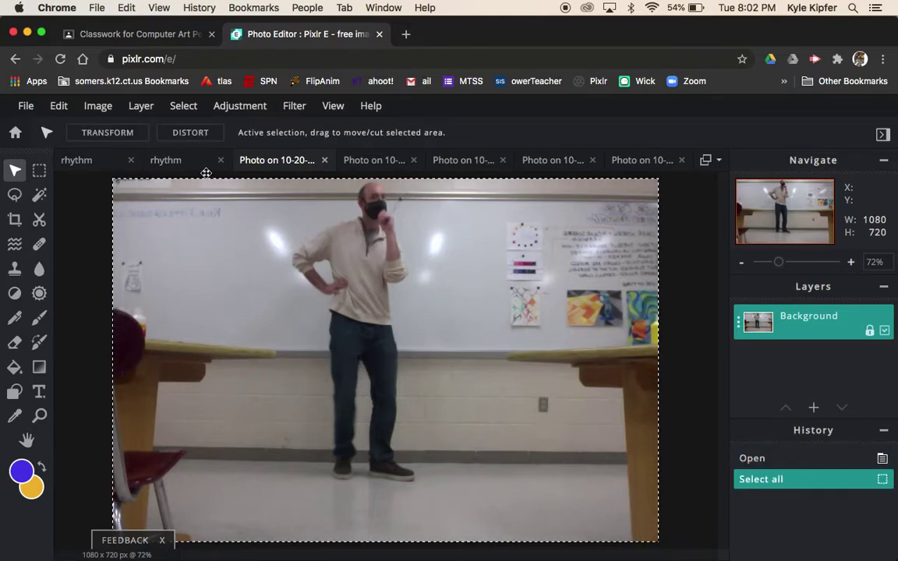
click(167, 161)
key(super+v)
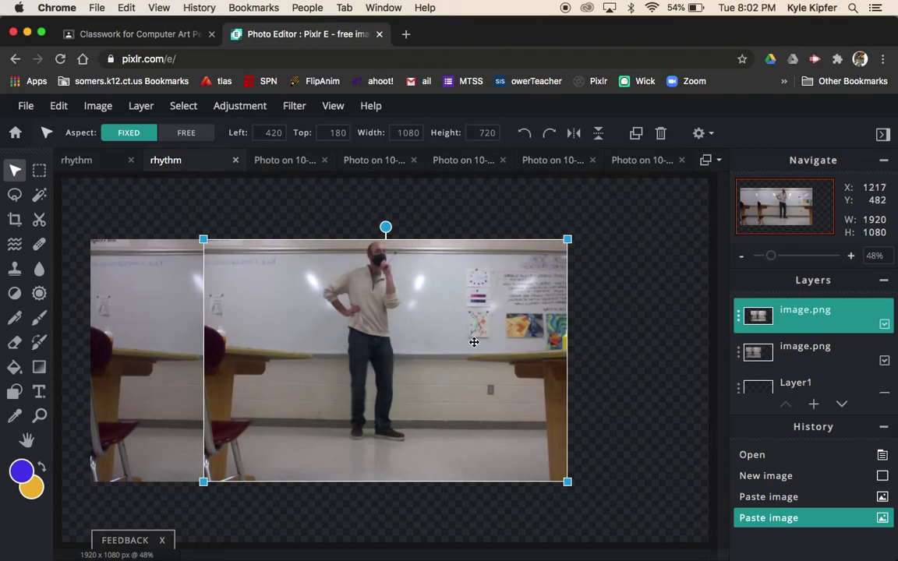
drag(473, 341, 453, 339)
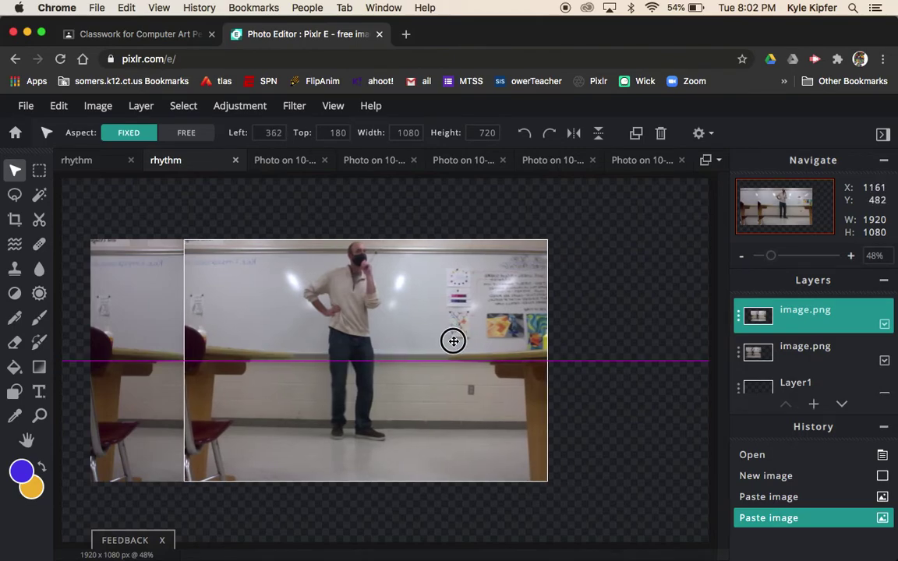
Close the already-copied photo and paste the hands-up photo into rhythm as a new layer
click(308, 164)
click(325, 161)
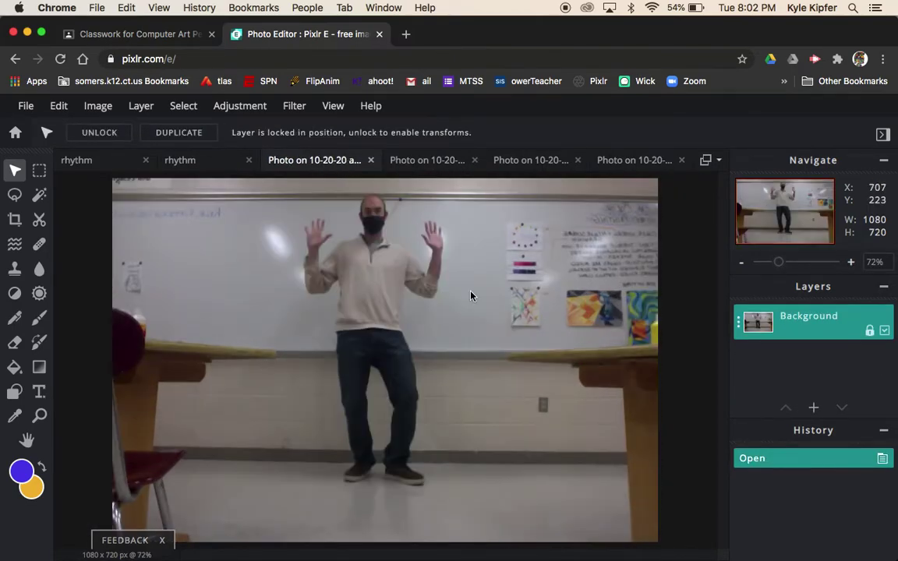
key(super+a)
key(super+c)
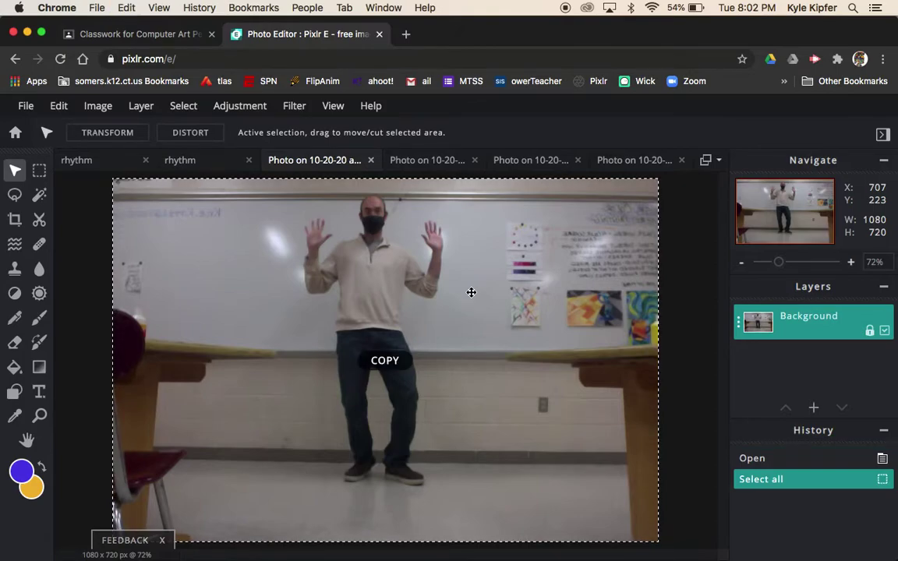
click(201, 161)
key(super+v)
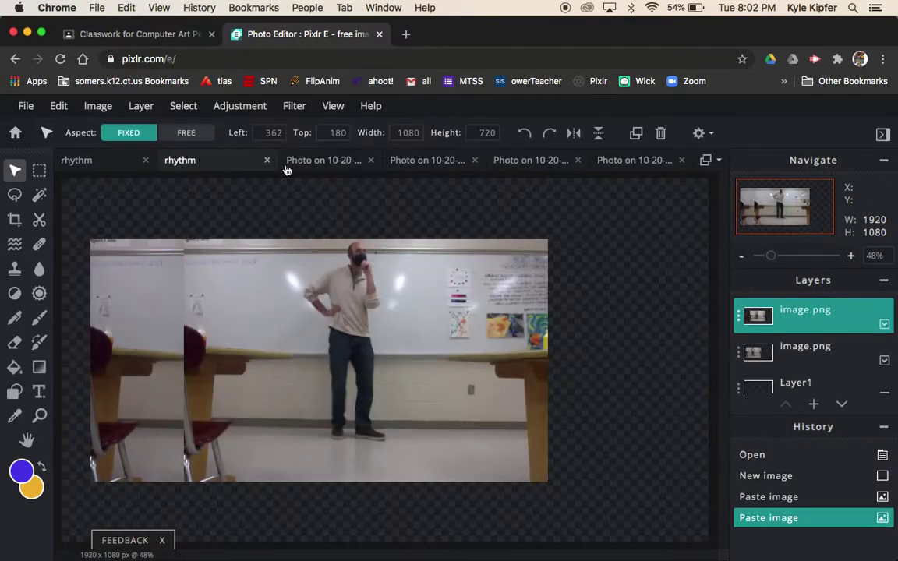
key(super+v)
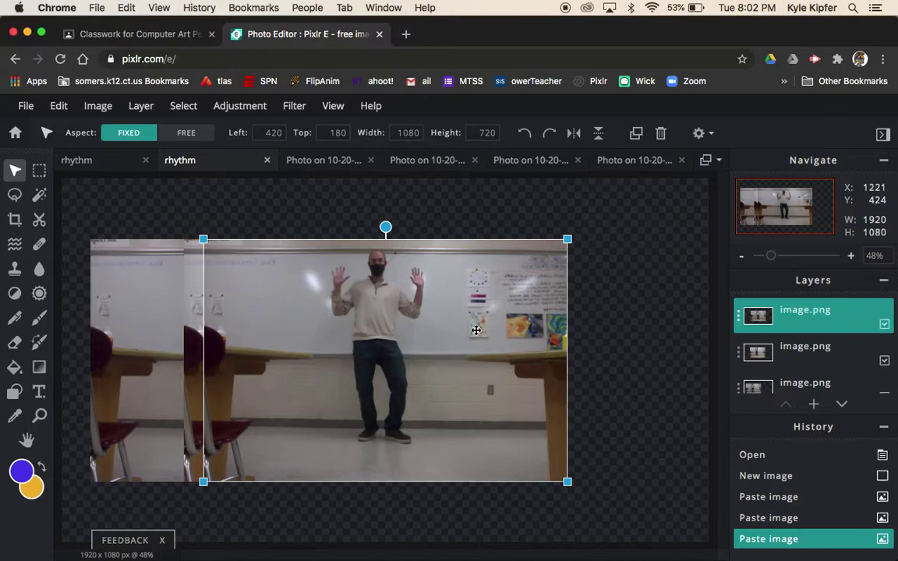
mouse_move(375, 337)
mouse_down()
mouse_move(407, 335)
mouse_move(368, 337)
mouse_up()
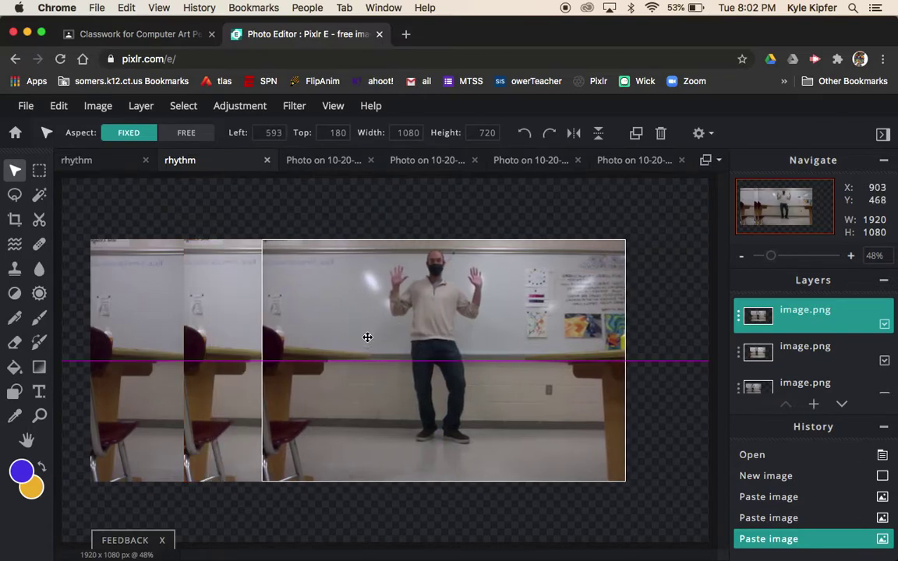
Copy the shrugging photo into rhythm, close its tab, and move it further right
click(335, 161)
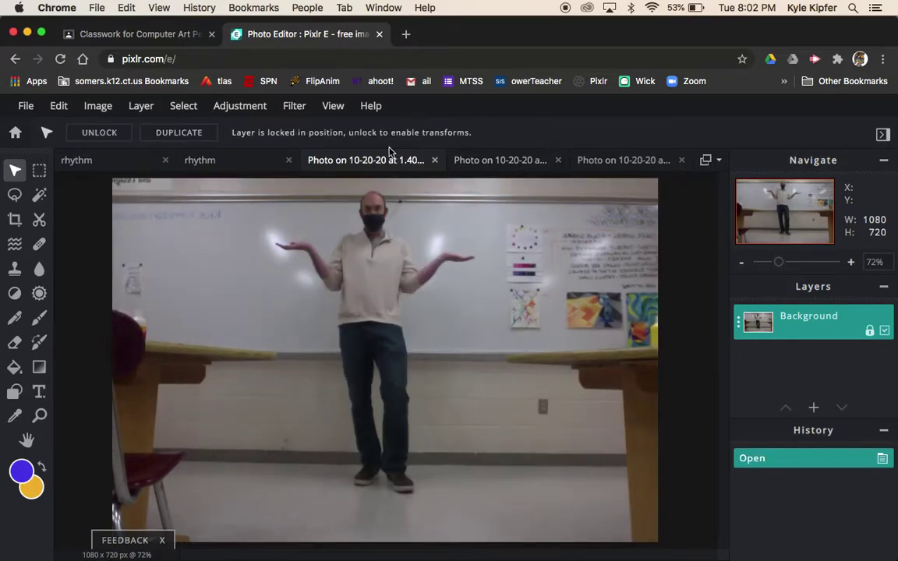
key(super+a)
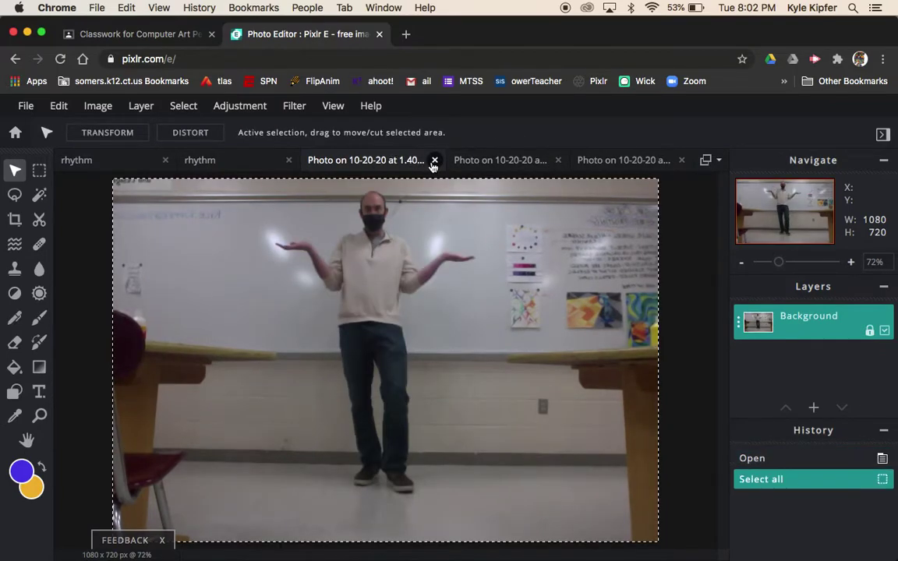
key(super+c)
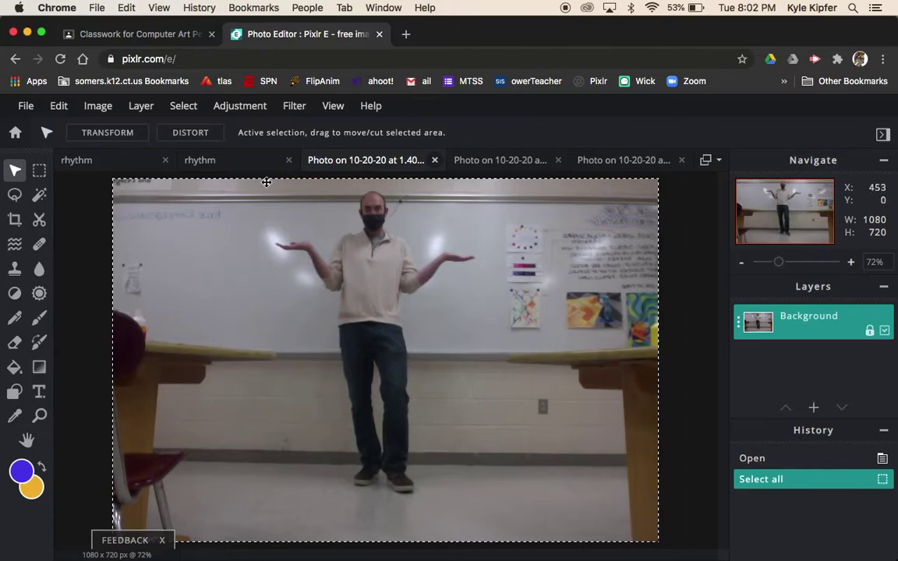
click(434, 161)
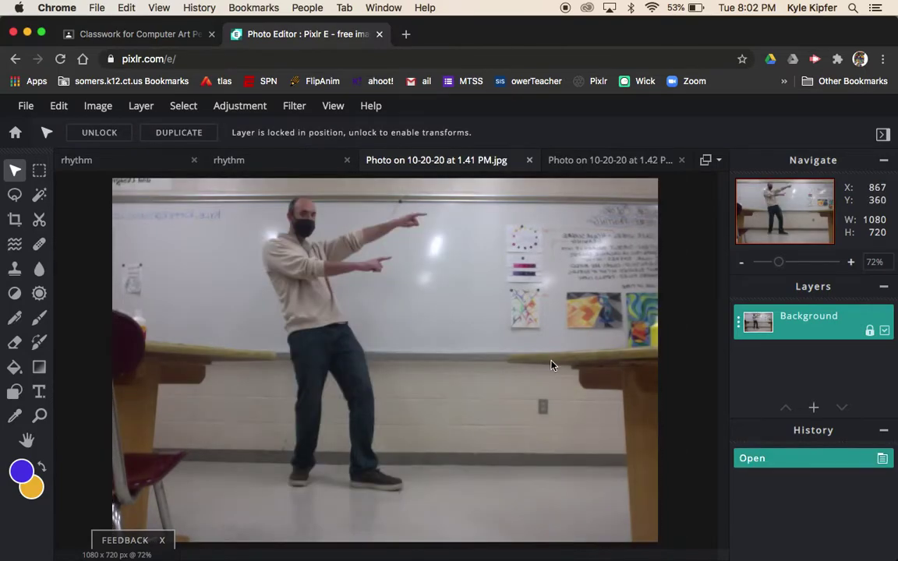
click(276, 158)
key(super+v)
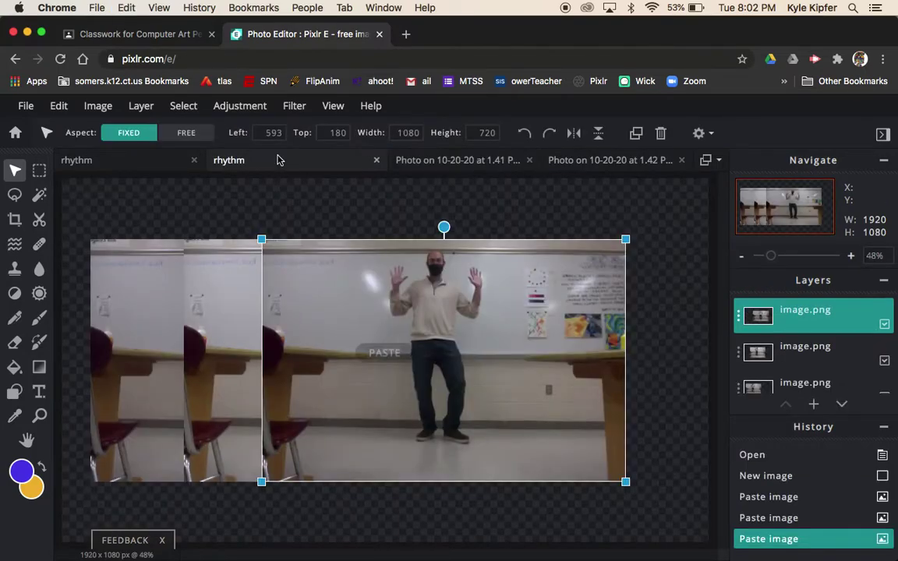
drag(367, 358, 475, 355)
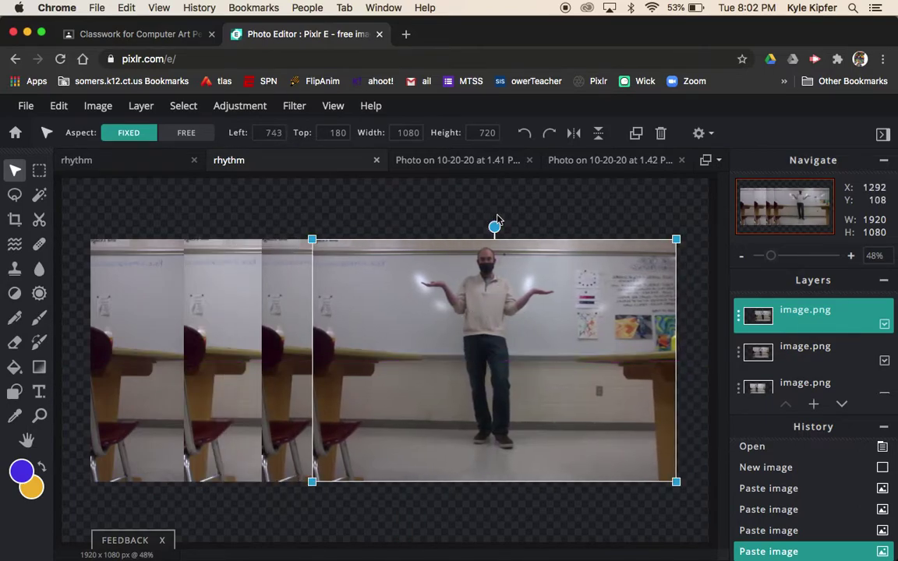
Close the 1.41 PM photo, then paste the 1.42 PM photo into rhythm and close it
click(473, 164)
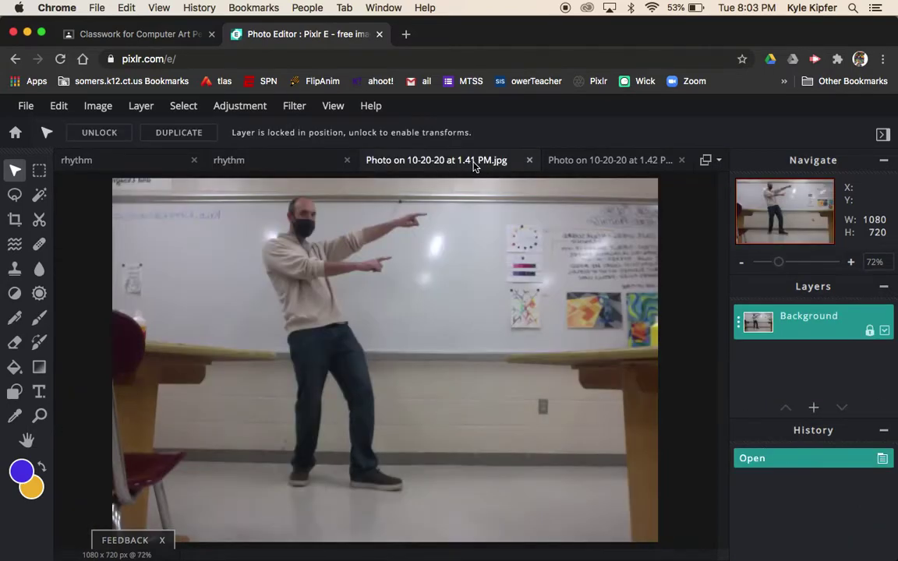
click(530, 161)
key(super+a)
key(super+c)
click(602, 160)
key(super+v)
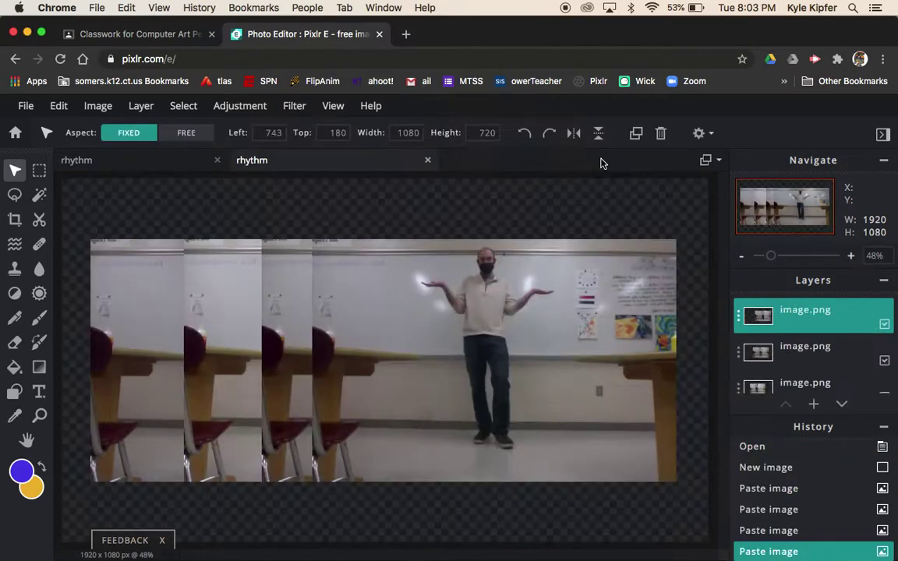
click(185, 160)
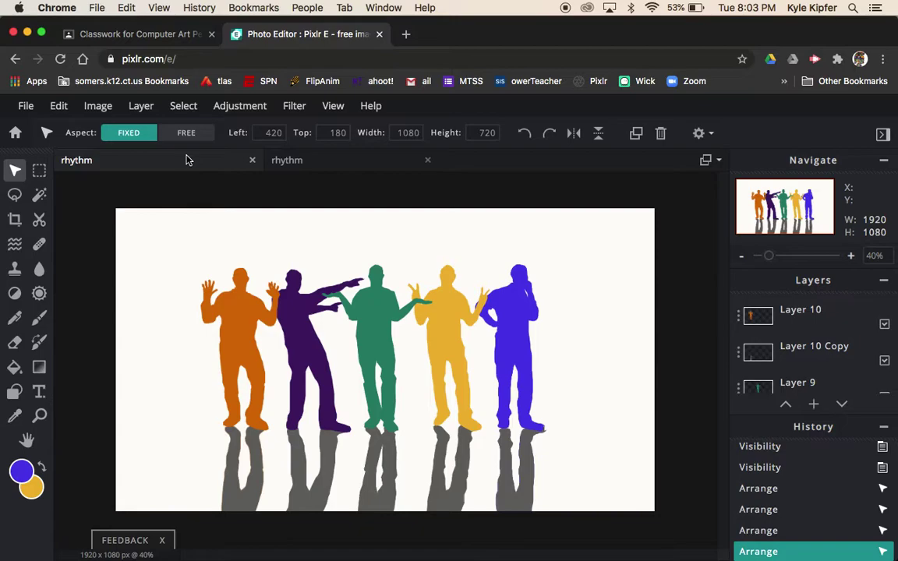
click(349, 164)
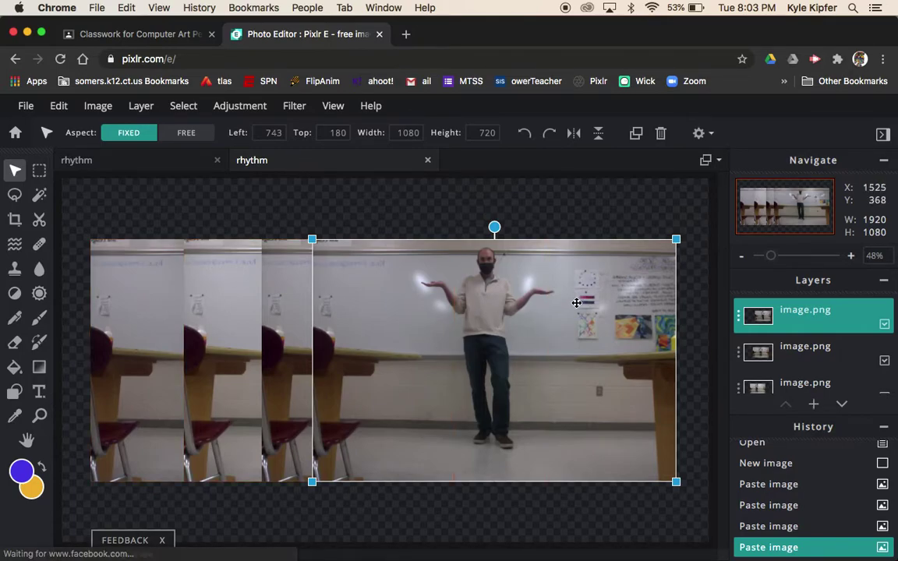
Switch to the Magnetic Lasso and close the advertisement banner over the canvas
click(15, 195)
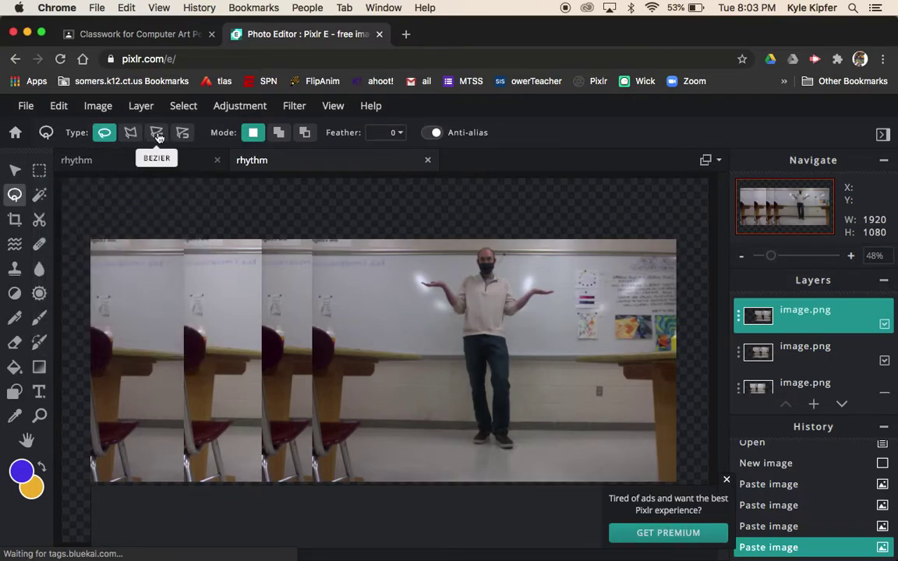
click(186, 134)
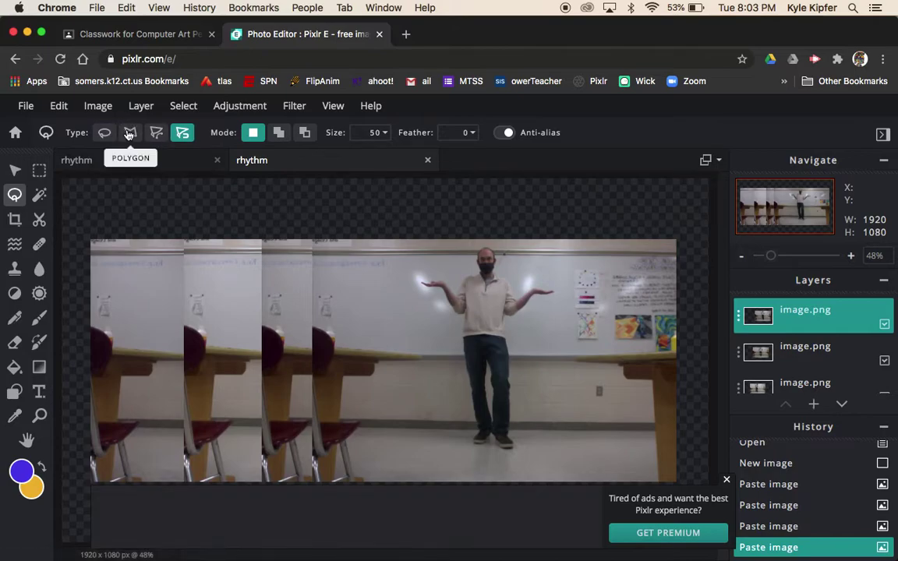
click(726, 478)
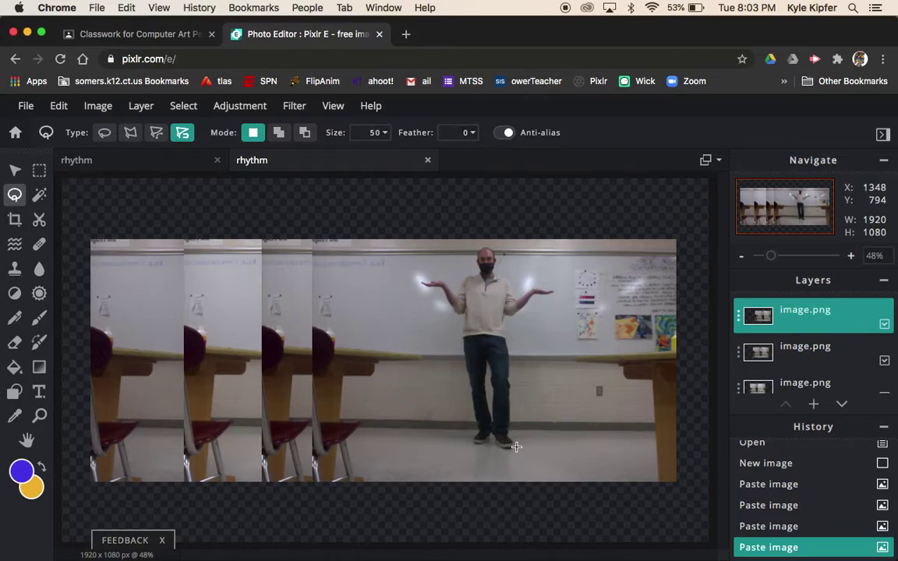
Trace a magnetic lasso outline around the shrugging person, closing at the feet, then zoom in on the upper body
mouse_move(514, 450)
mouse_down()
mouse_move(504, 315)
mouse_move(555, 288)
mouse_move(529, 287)
mouse_move(508, 280)
mouse_up()
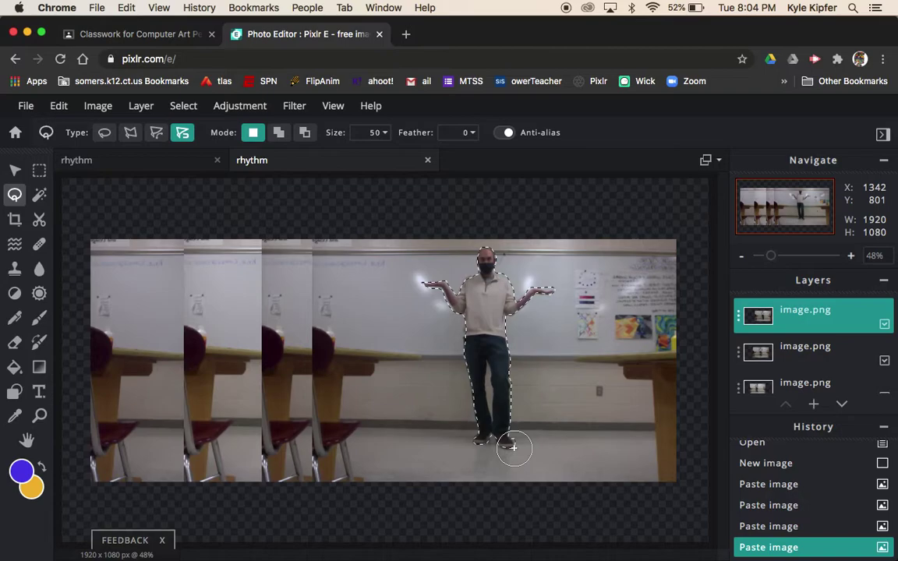
click(514, 448)
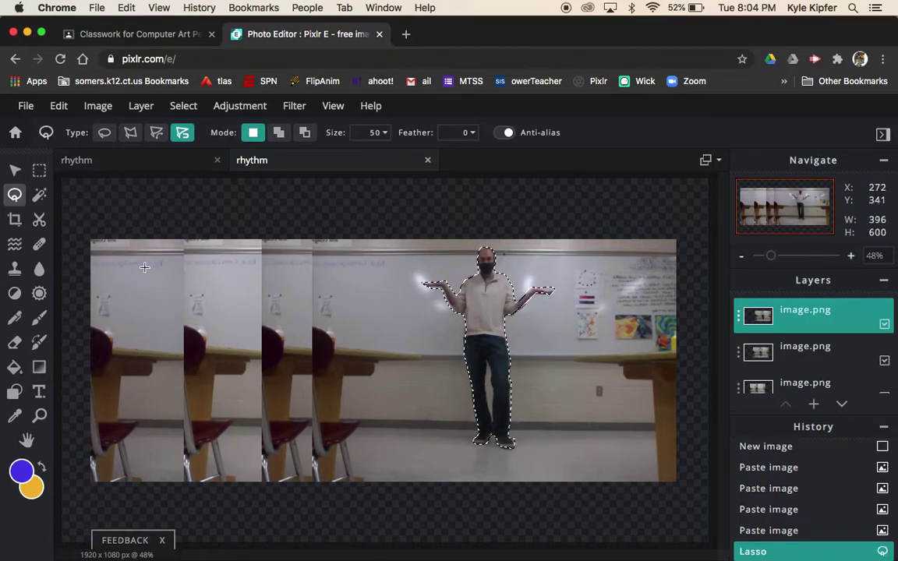
click(40, 415)
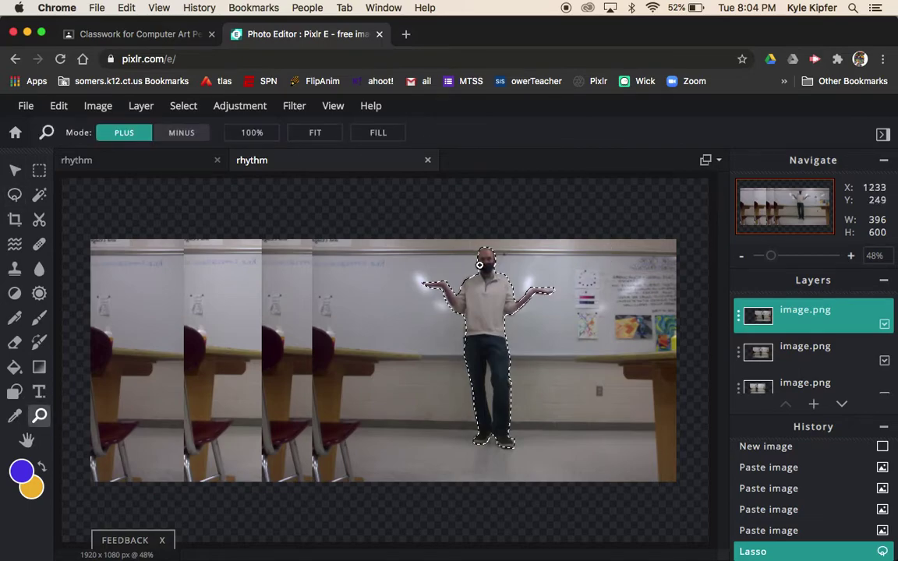
click(480, 265)
click(506, 276)
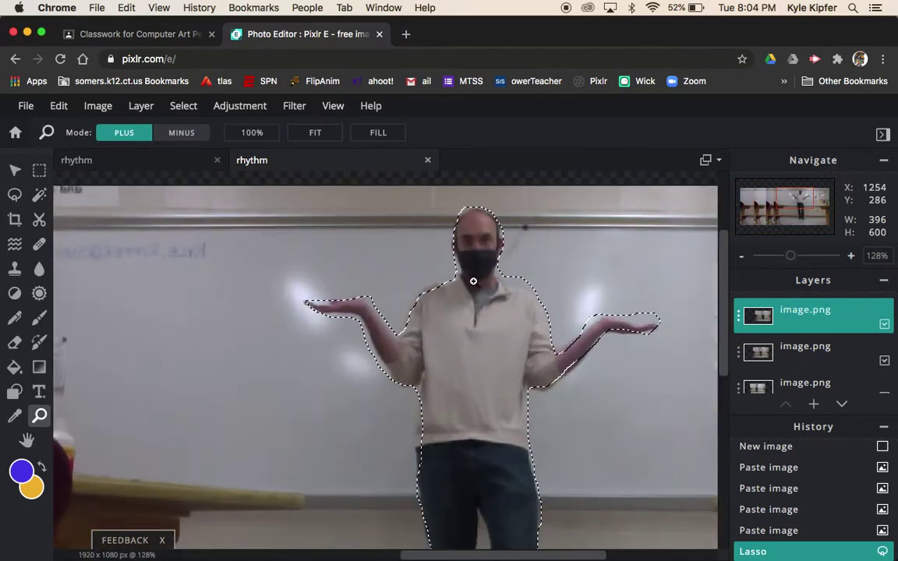
click(474, 280)
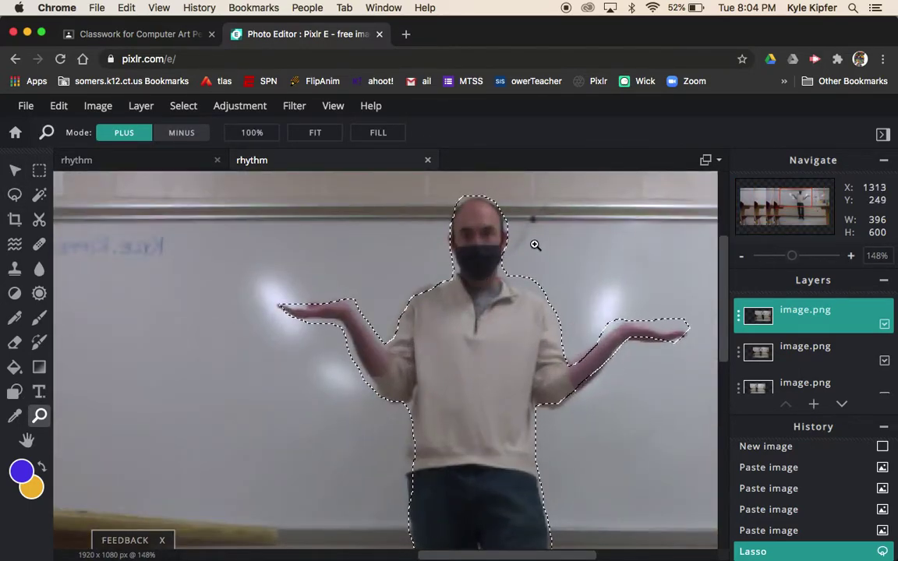
click(14, 197)
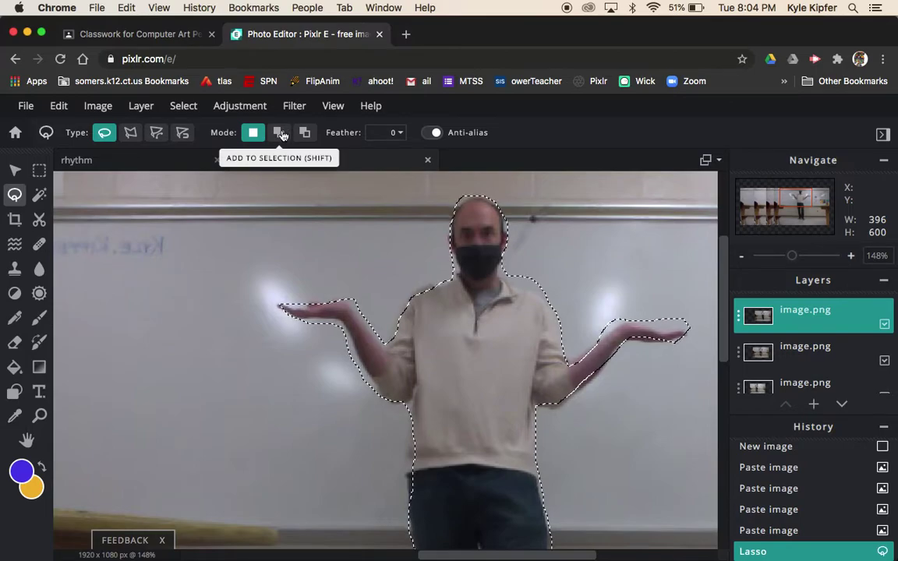
In Add mode, add the missed side, forearm and shoulder edges to the figure selection
click(280, 133)
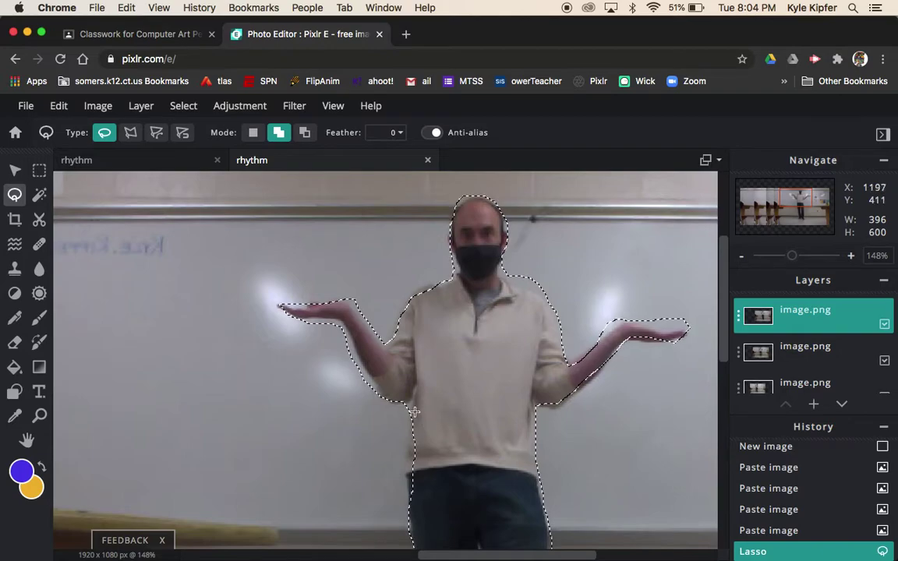
mouse_move(414, 412)
mouse_down()
mouse_move(403, 470)
mouse_move(419, 521)
mouse_up()
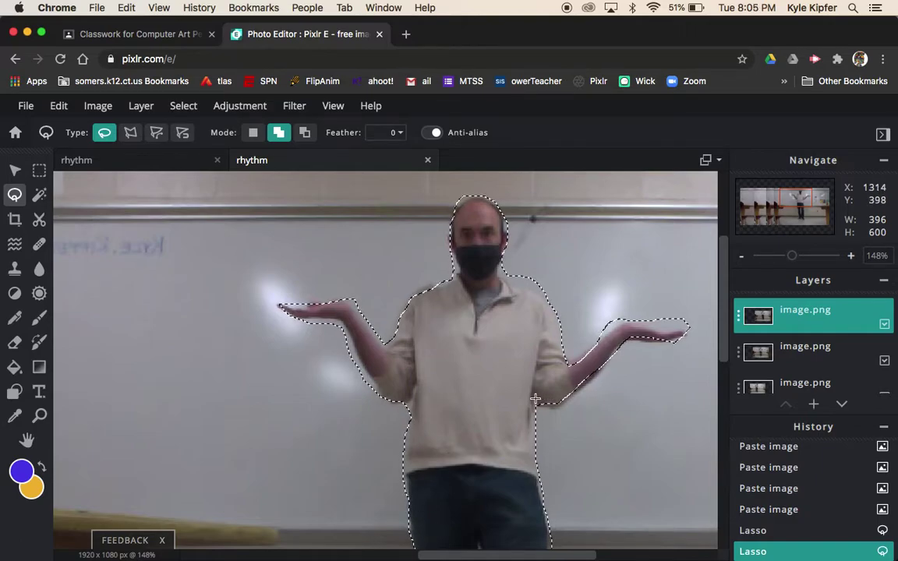
mouse_move(552, 411)
mouse_down()
mouse_move(607, 361)
mouse_move(613, 340)
mouse_up()
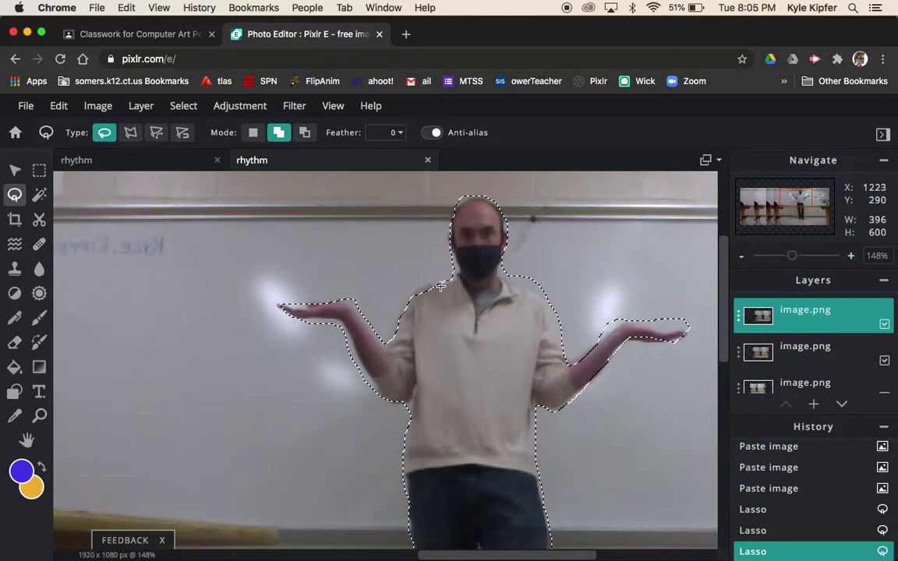
mouse_move(443, 294)
mouse_down()
mouse_move(445, 283)
mouse_move(428, 281)
mouse_move(413, 290)
mouse_move(403, 330)
mouse_up()
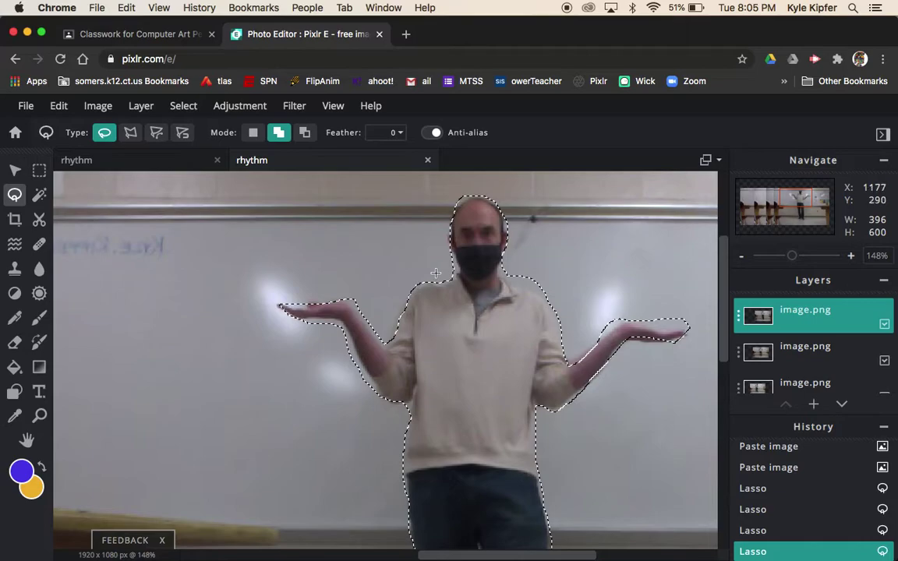
click(306, 133)
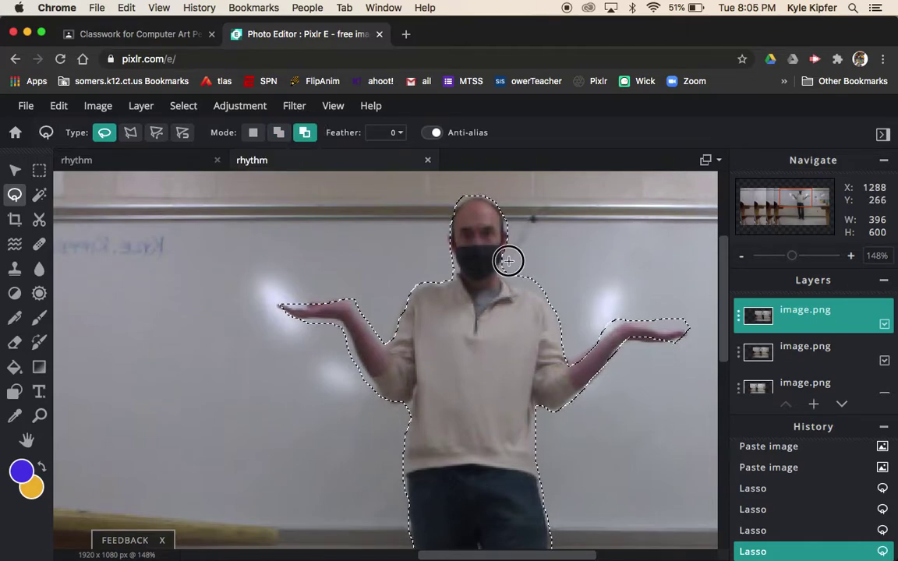
Subtract background at the neck, head, both hands and between the legs, redoing the faulty hand trims
mouse_move(537, 290)
mouse_down()
mouse_move(561, 289)
mouse_move(506, 273)
mouse_up()
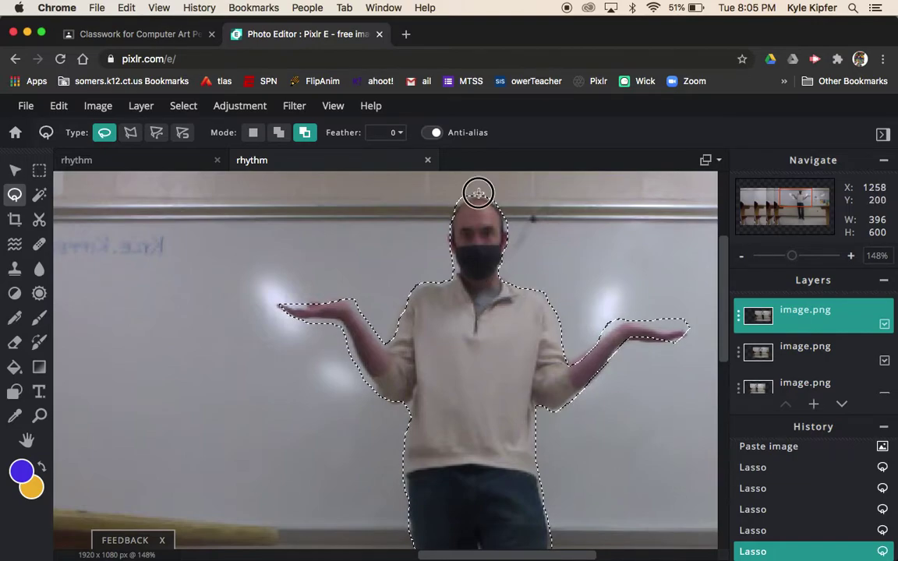
drag(451, 208, 474, 187)
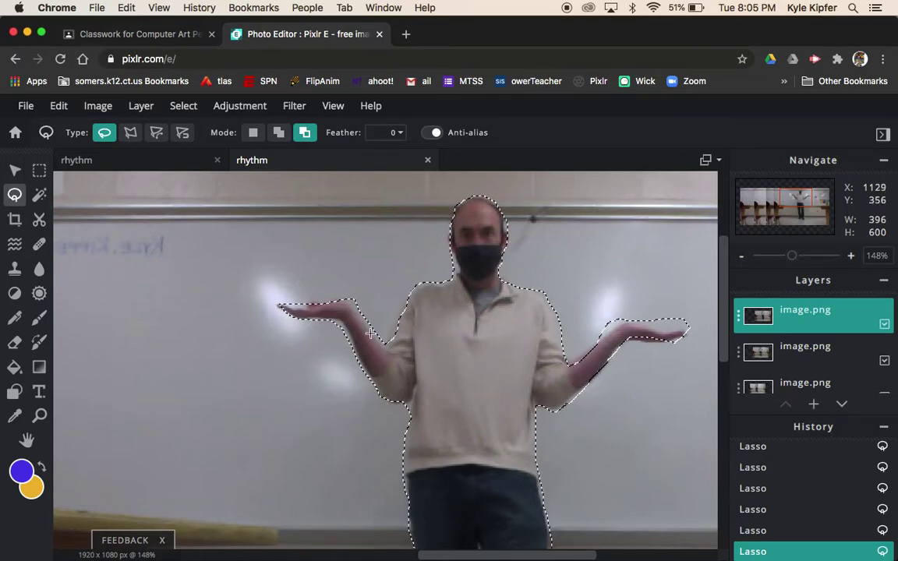
mouse_move(597, 341)
mouse_down()
mouse_move(621, 320)
mouse_move(671, 340)
mouse_move(689, 333)
mouse_up()
key(super+z)
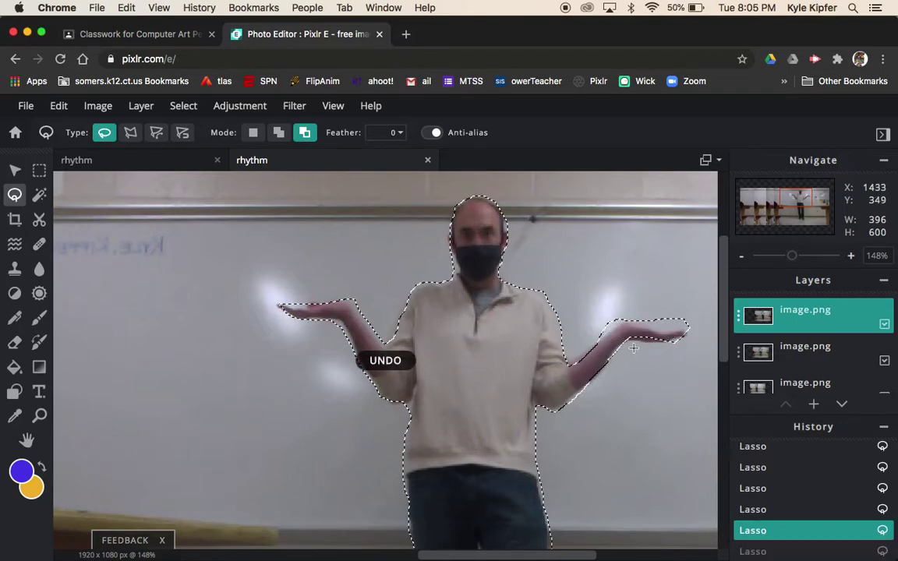
mouse_move(587, 347)
mouse_down()
mouse_move(628, 317)
mouse_move(675, 327)
mouse_move(698, 319)
mouse_move(690, 315)
mouse_up()
key(super+z)
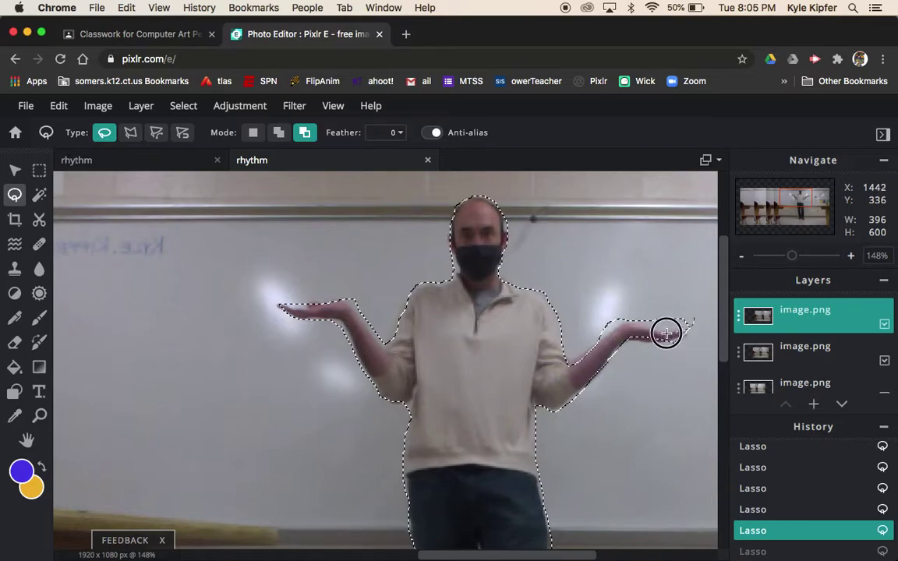
mouse_move(666, 333)
mouse_down()
mouse_move(622, 319)
mouse_move(598, 332)
mouse_move(591, 325)
mouse_move(623, 299)
mouse_move(693, 320)
mouse_up()
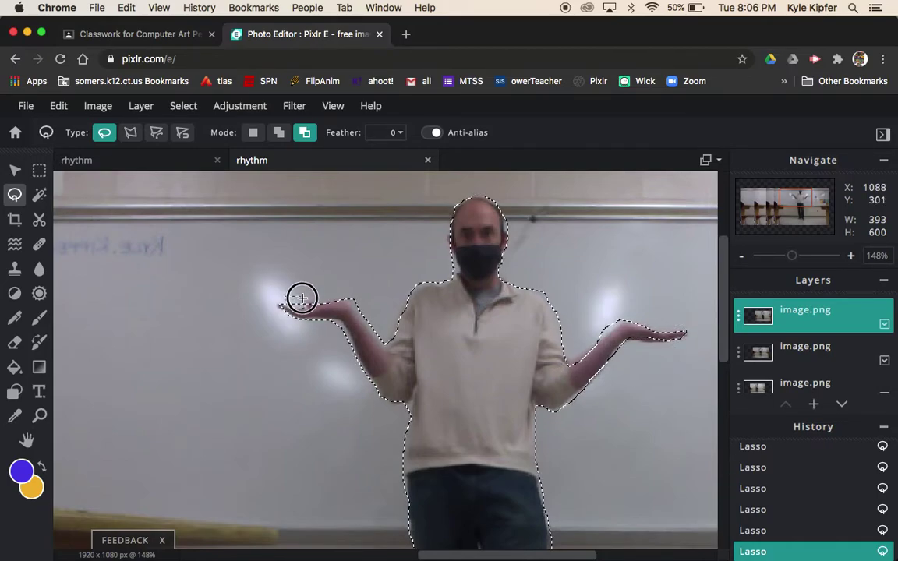
drag(286, 298, 323, 295)
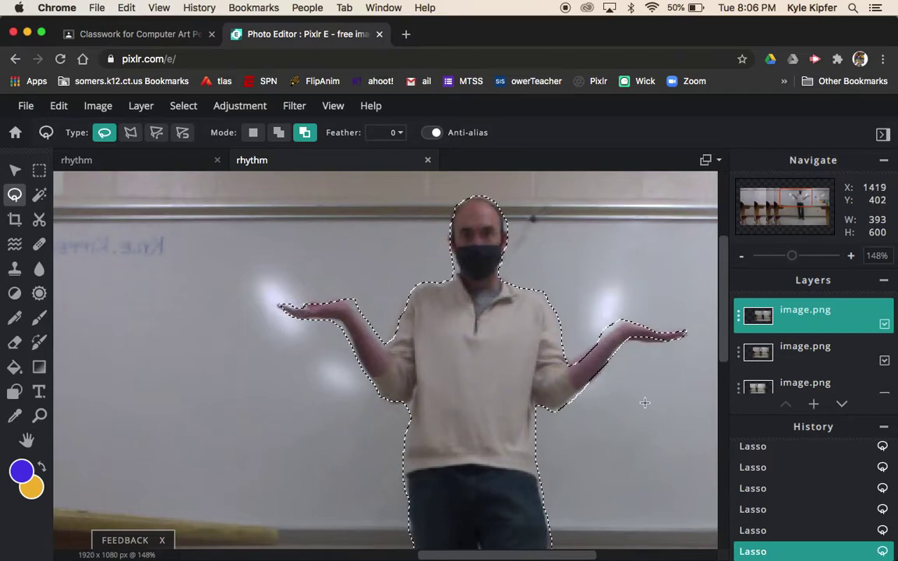
drag(725, 327, 728, 405)
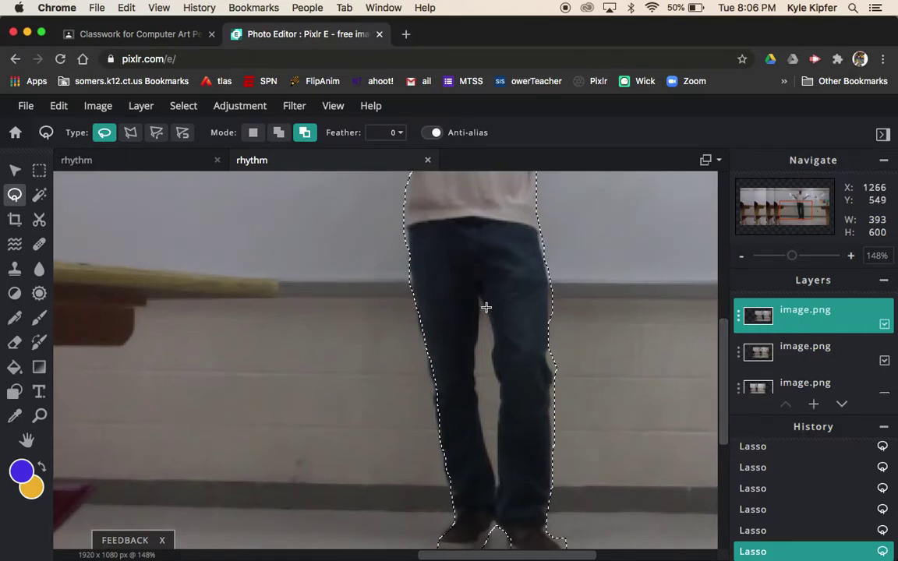
mouse_move(480, 306)
mouse_down()
mouse_move(476, 386)
mouse_move(499, 477)
mouse_move(502, 404)
mouse_move(480, 305)
mouse_up()
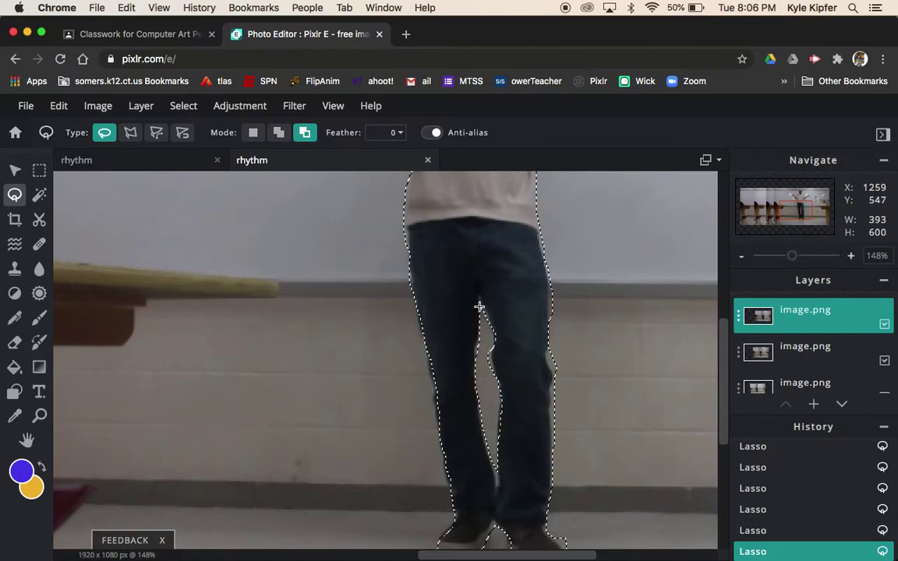
Zoom out to show the whole person and add an empty new layer
click(742, 258)
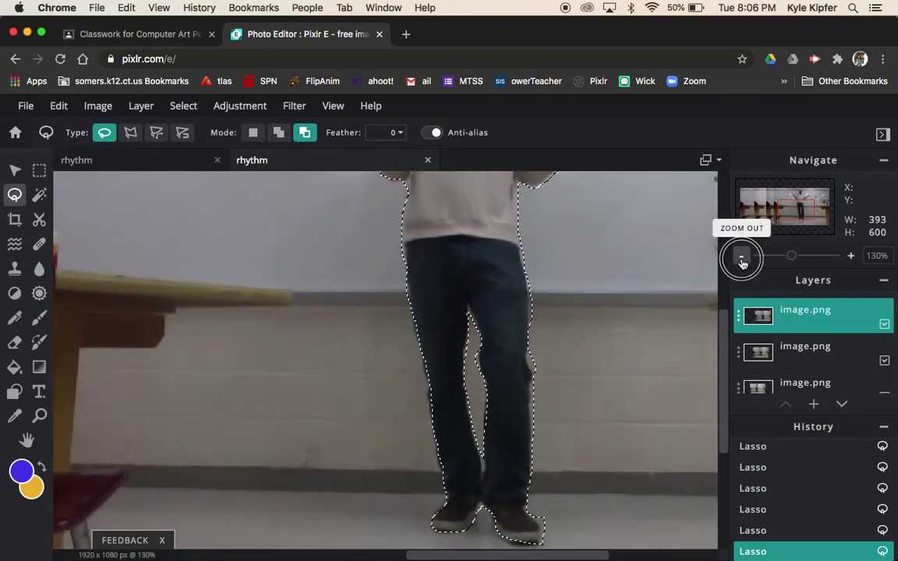
click(742, 257)
click(742, 258)
click(743, 257)
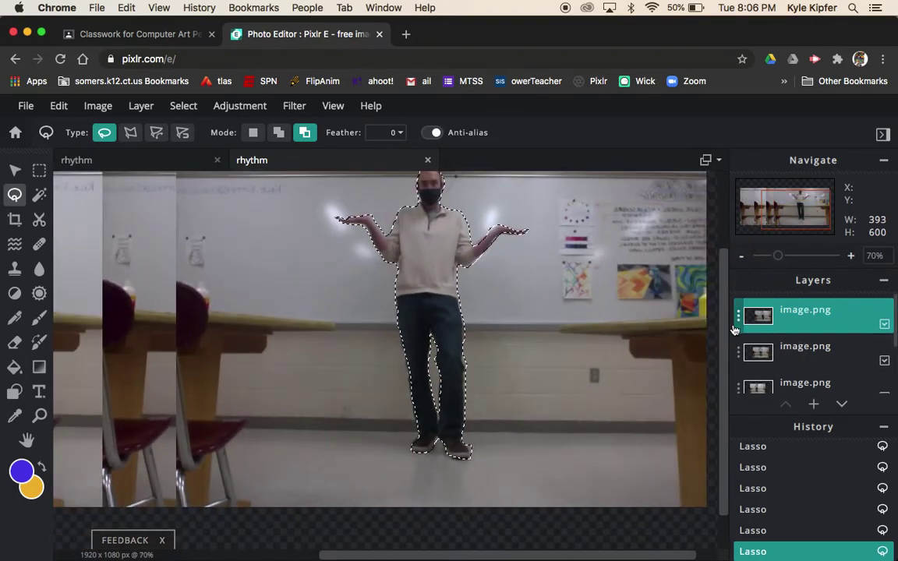
drag(722, 321, 722, 298)
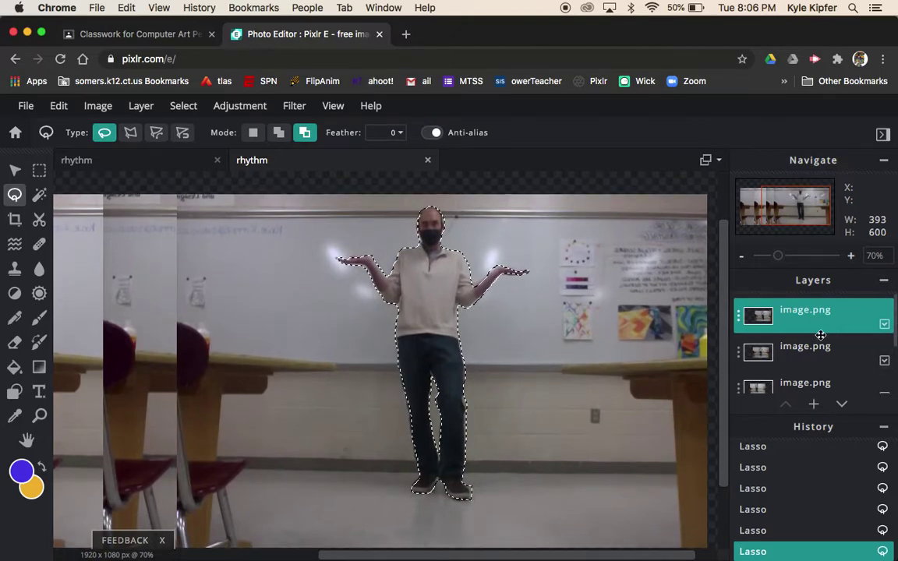
click(814, 405)
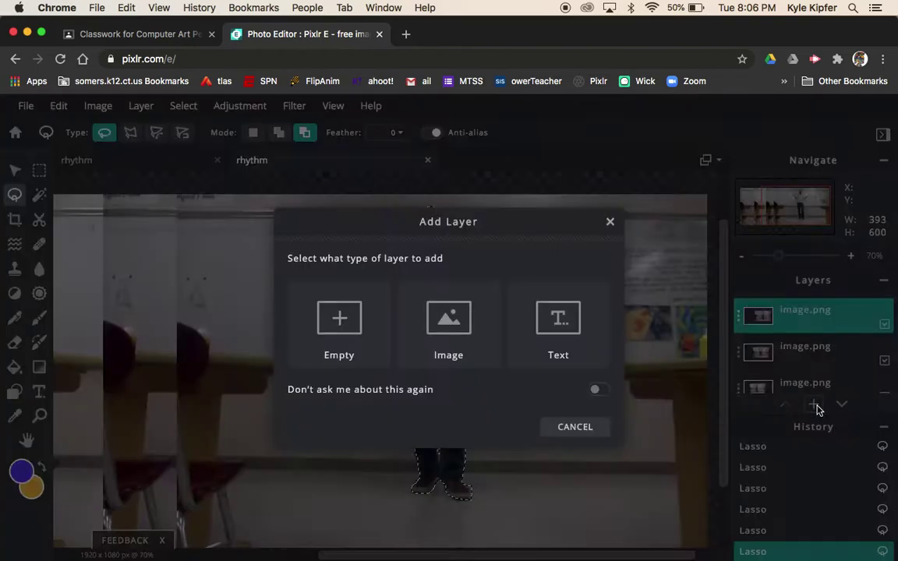
click(339, 320)
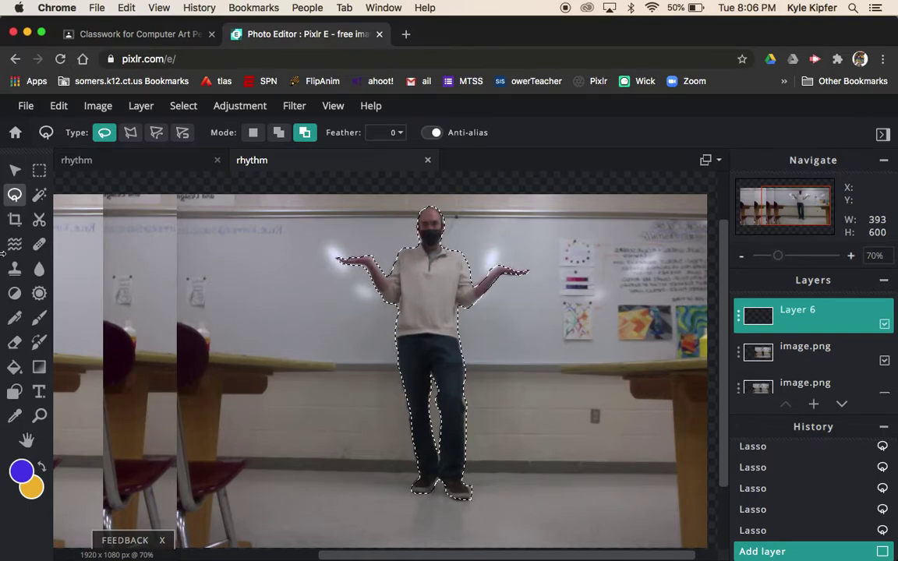
Paint-bucket fill the figure selection on Layer 6 with blue, then deselect
click(15, 368)
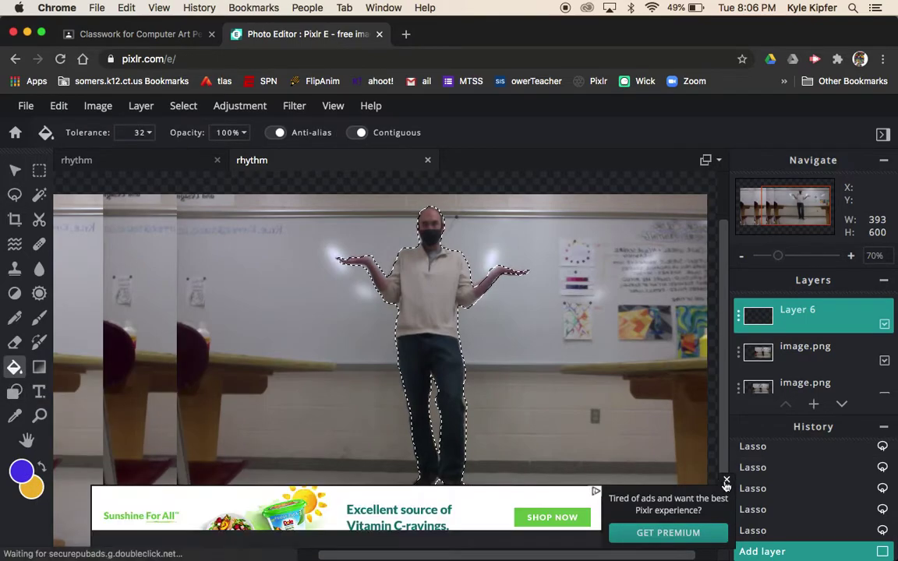
click(416, 300)
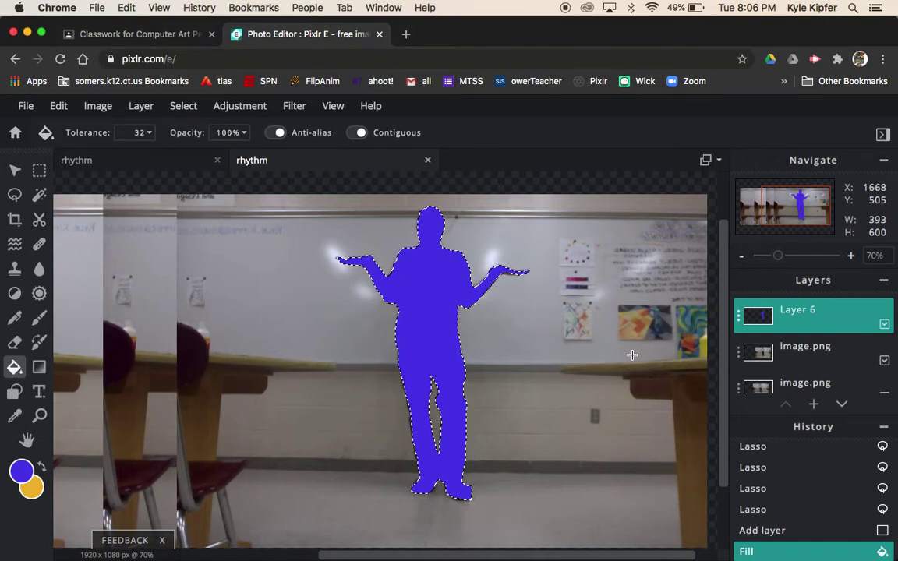
key(super+d)
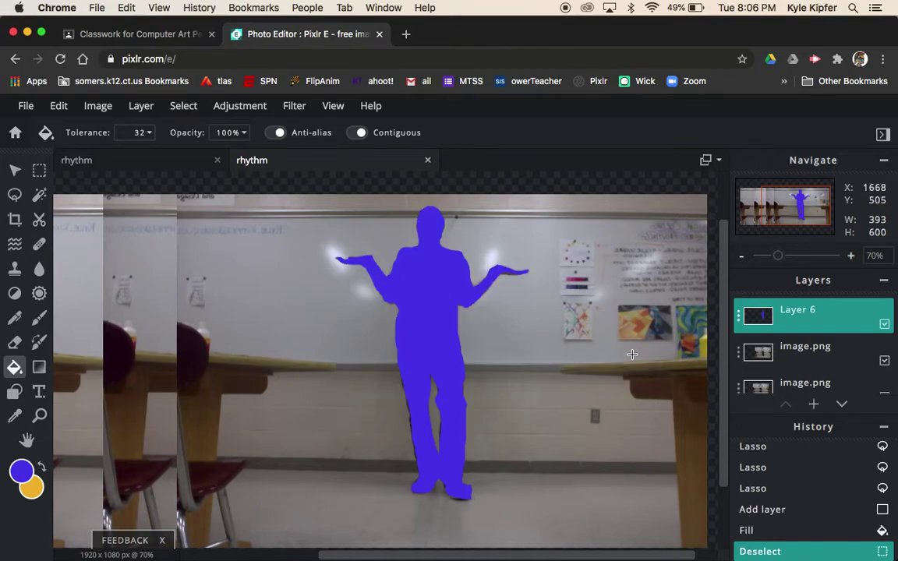
Turn off visibility for every image.png photo layer, then zoom out on the canvas
click(885, 362)
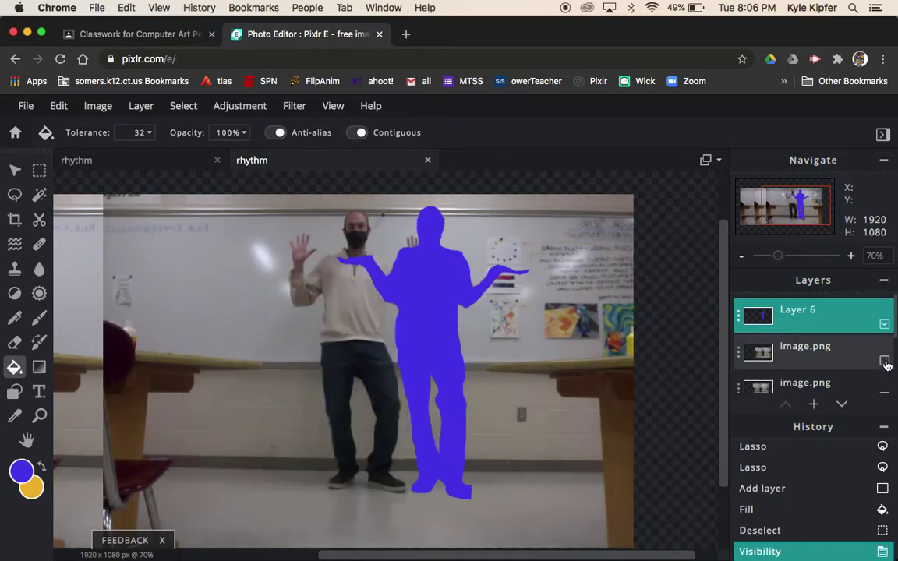
scroll(879, 376, down, 2)
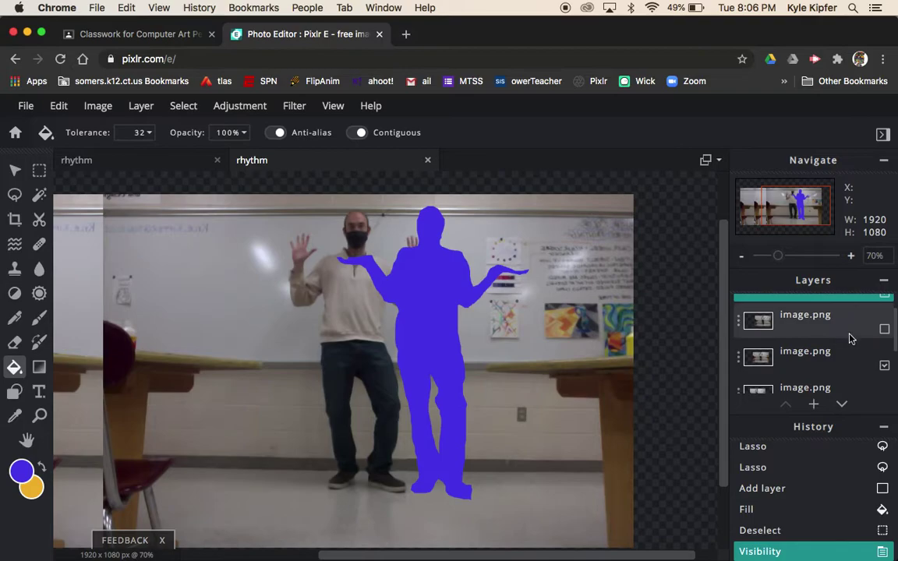
click(827, 322)
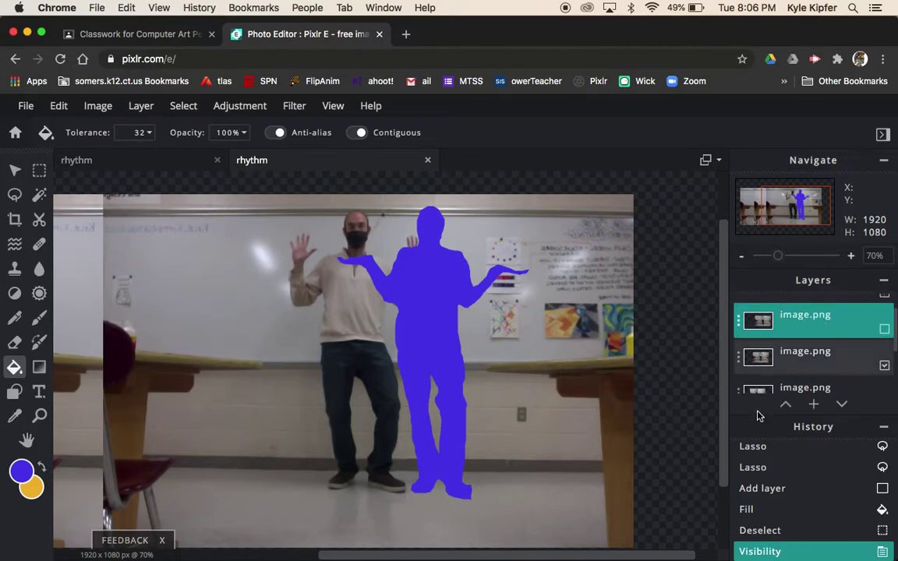
click(885, 331)
click(885, 331)
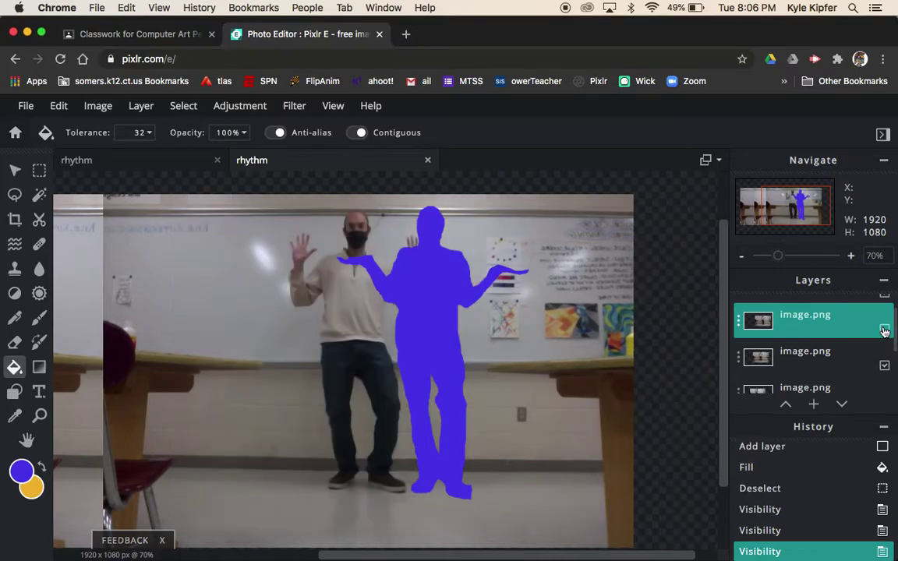
click(885, 367)
scroll(881, 365, down, 1)
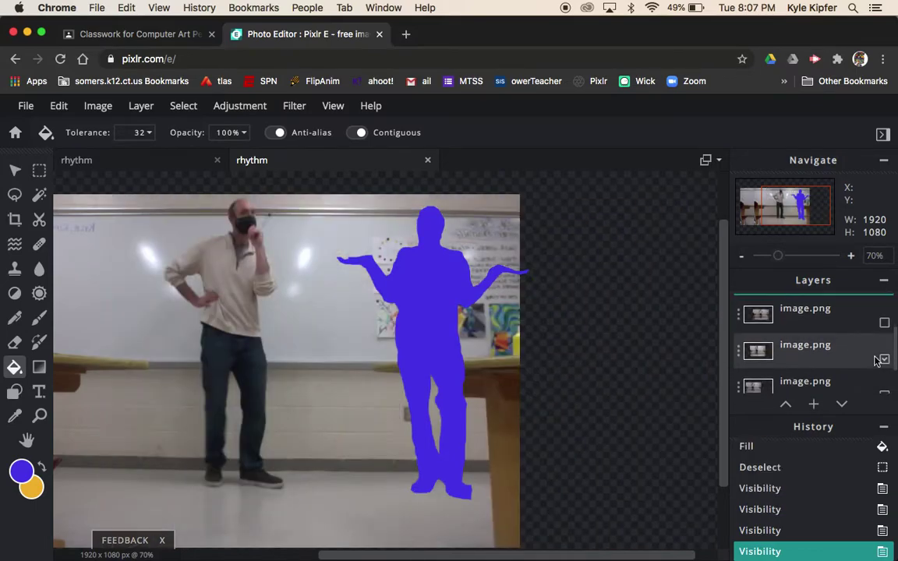
click(885, 360)
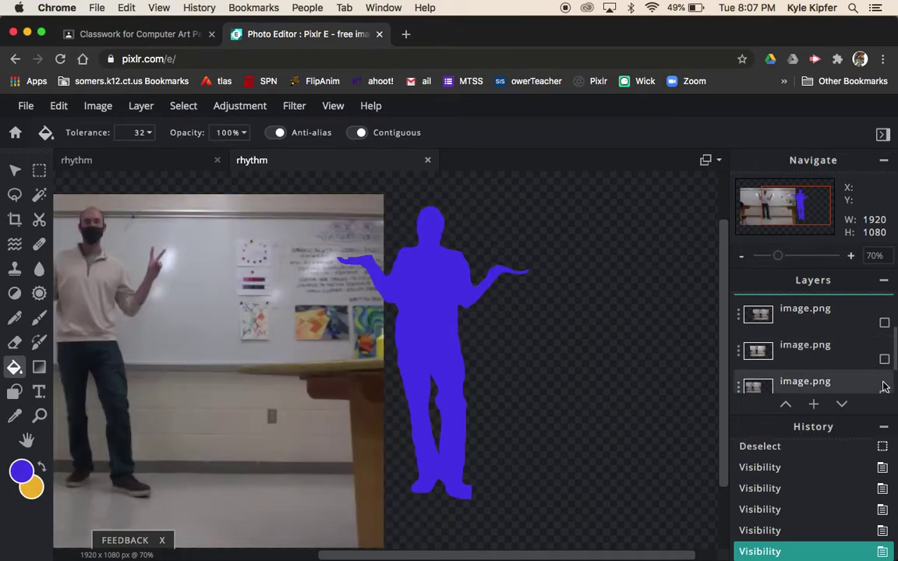
scroll(885, 391, down, 1)
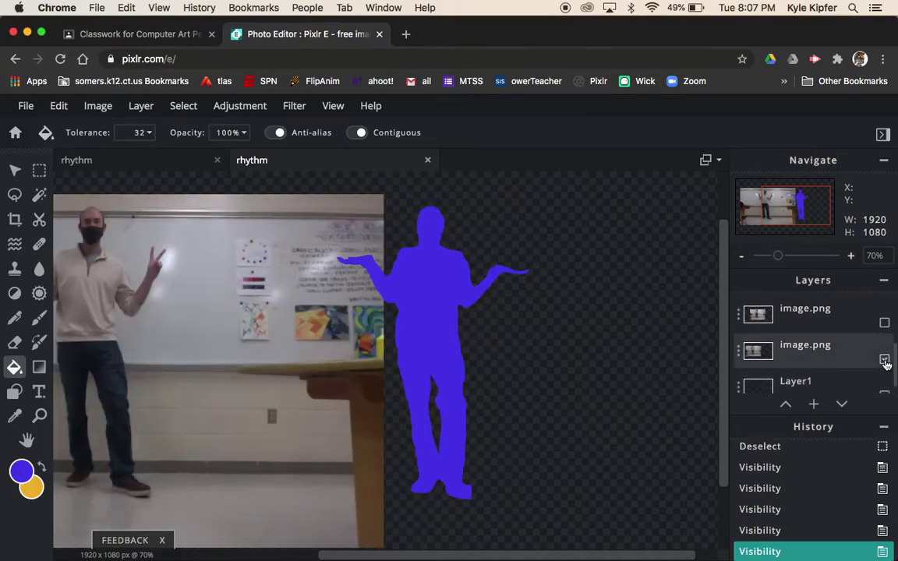
click(885, 360)
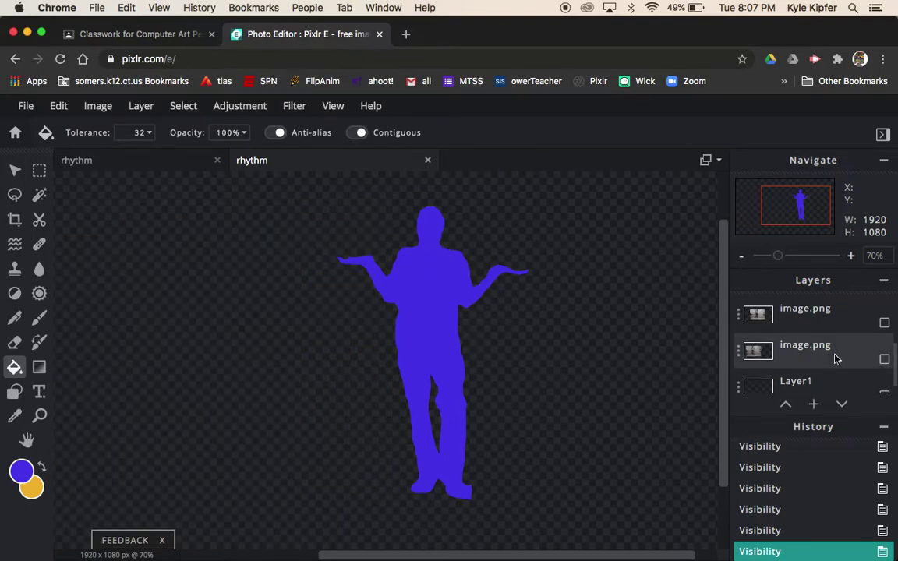
click(741, 257)
Zoom out to the whole canvas and duplicate Layer 6 holding the blue figure
click(742, 258)
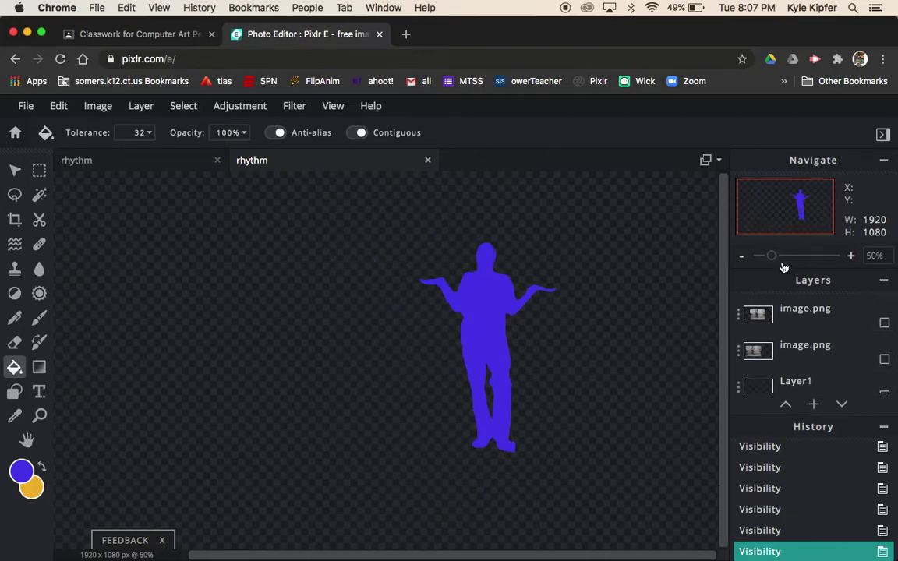
click(742, 258)
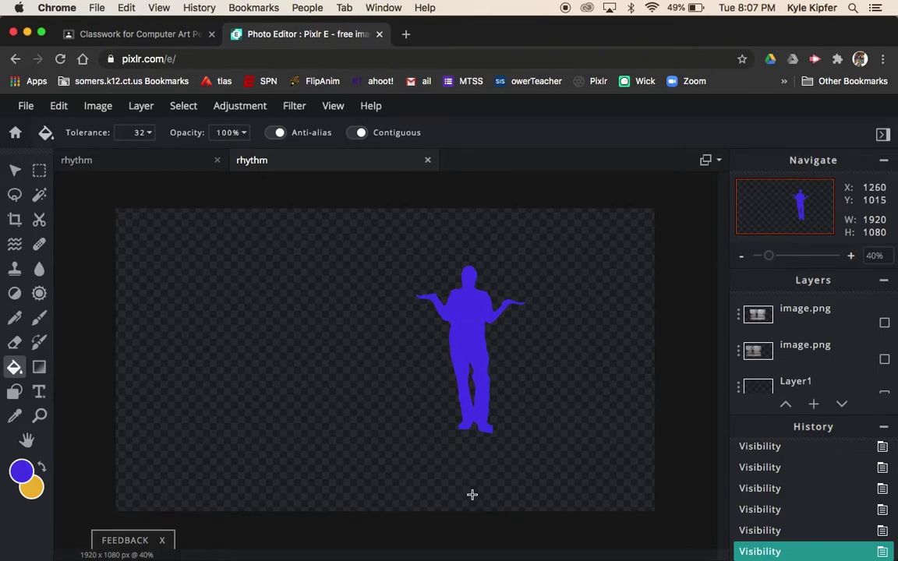
click(801, 357)
click(801, 321)
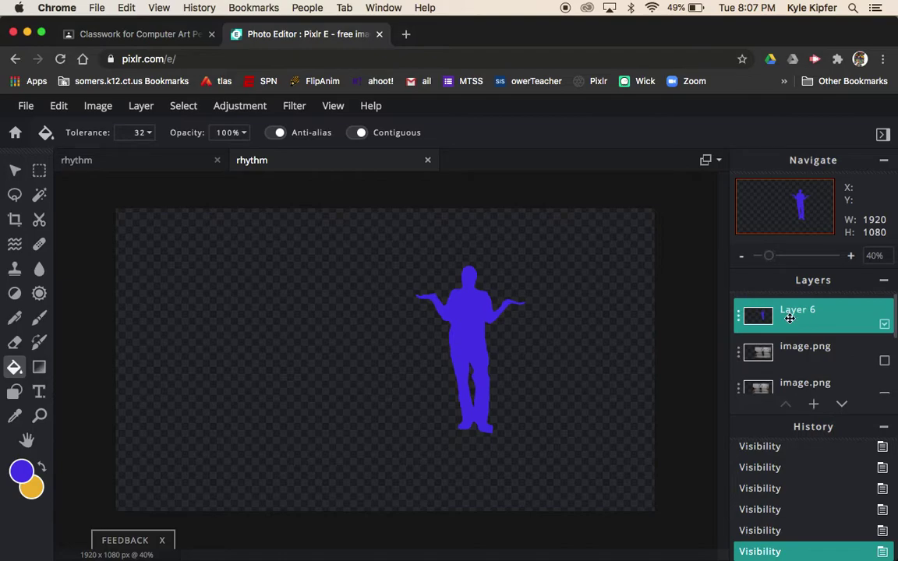
click(739, 315)
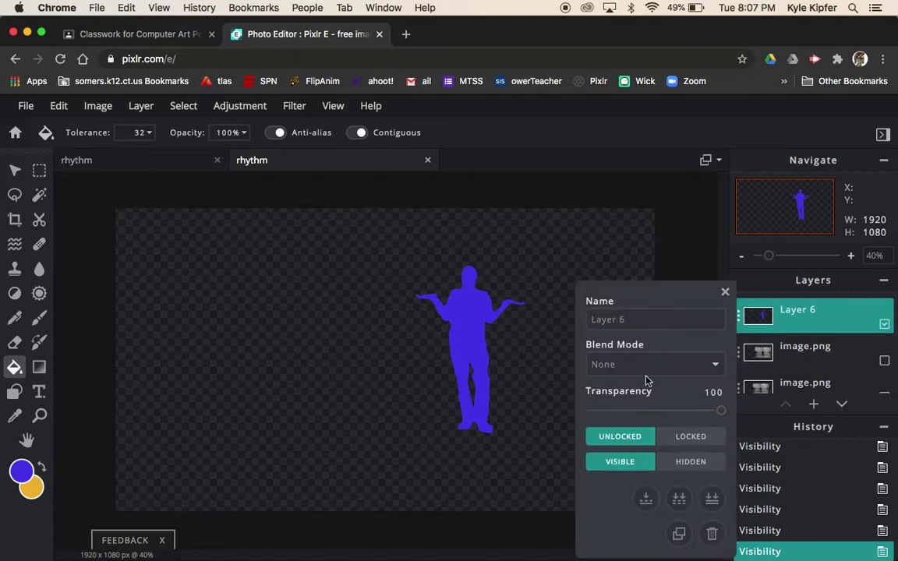
click(679, 534)
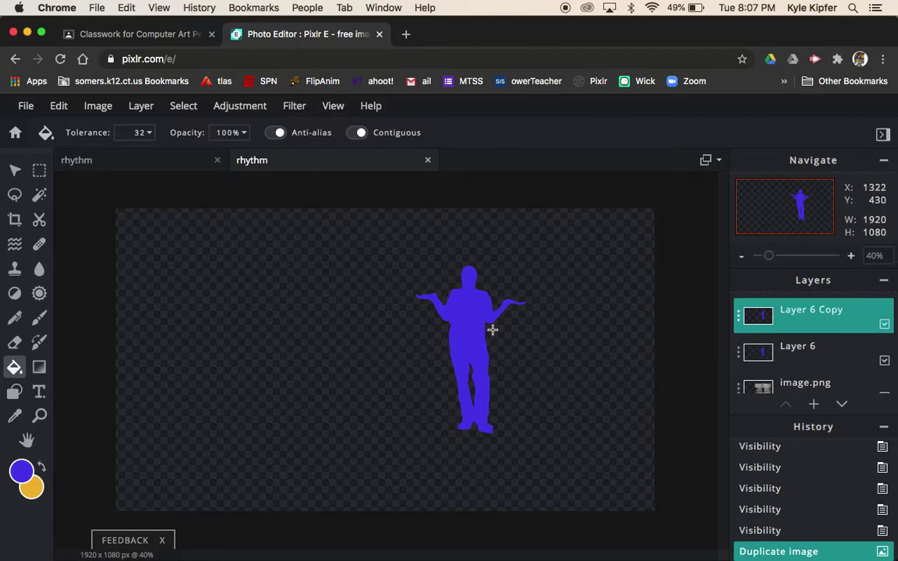
Flip the duplicated figure horizontally via Edit > Transform, undoing a trial move
click(58, 109)
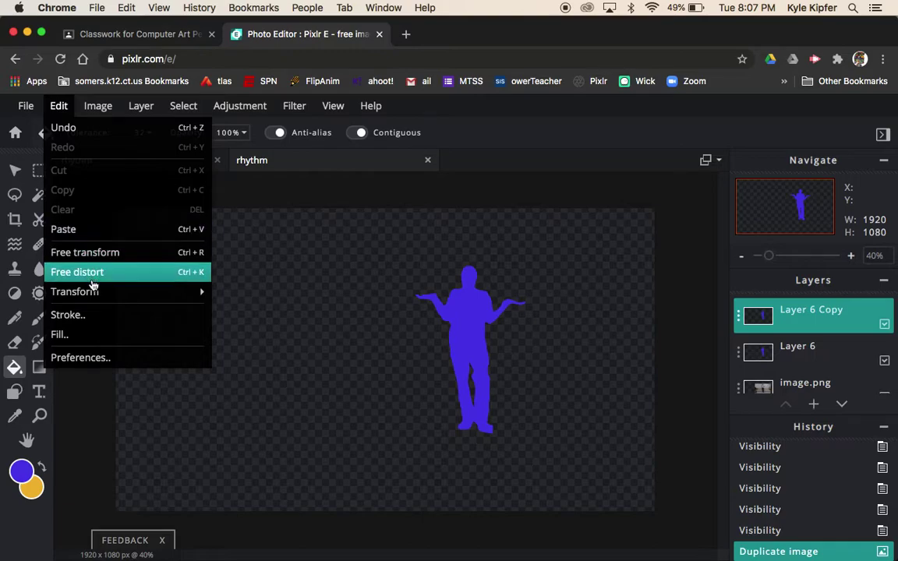
mouse_move(90, 293)
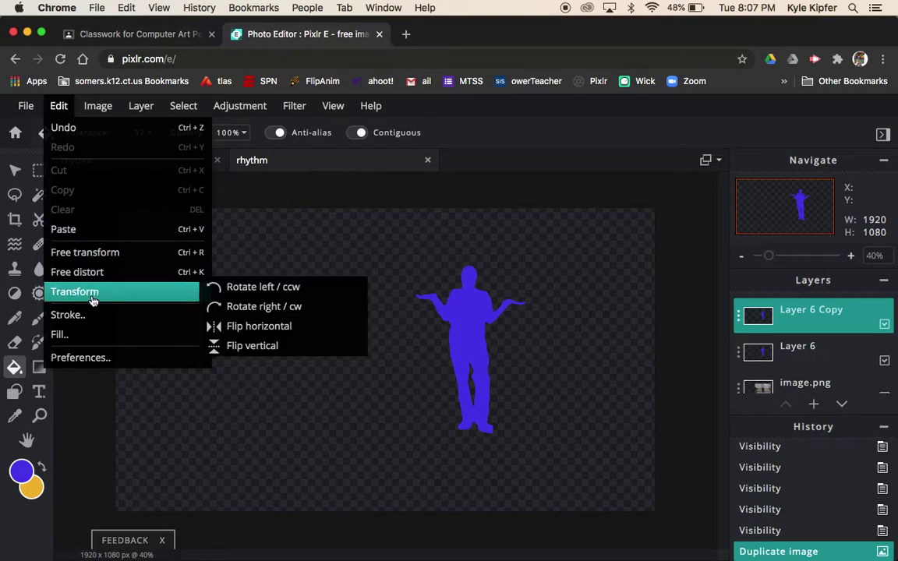
click(253, 327)
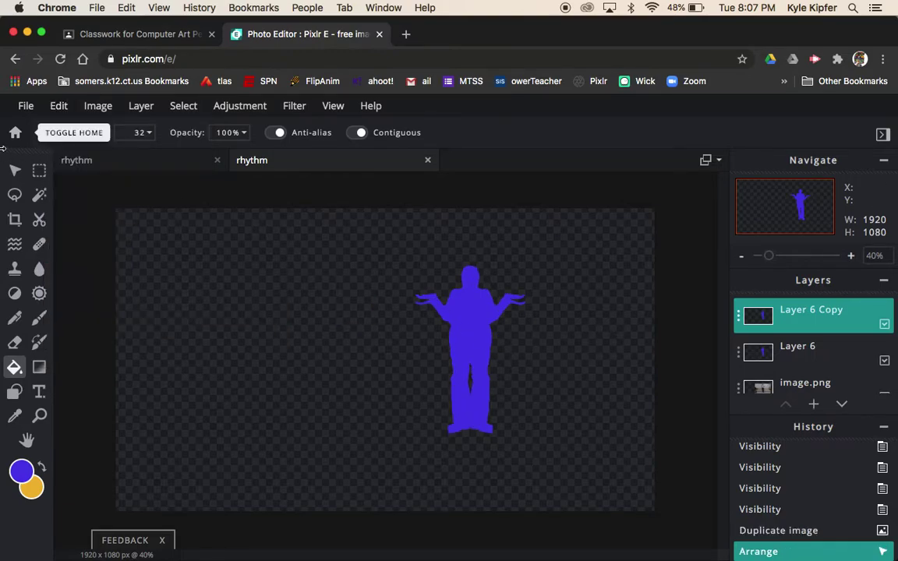
click(14, 170)
drag(468, 324, 552, 355)
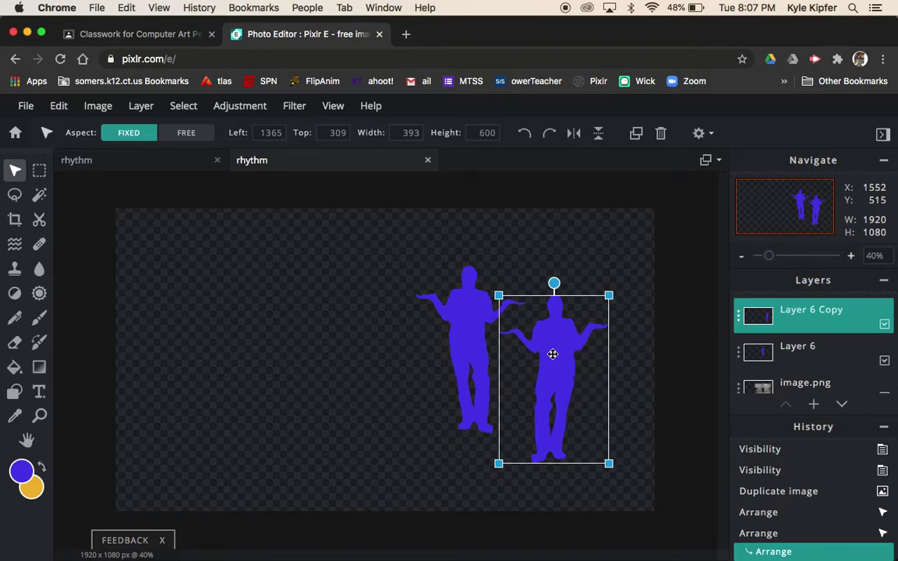
key(ctrl+z)
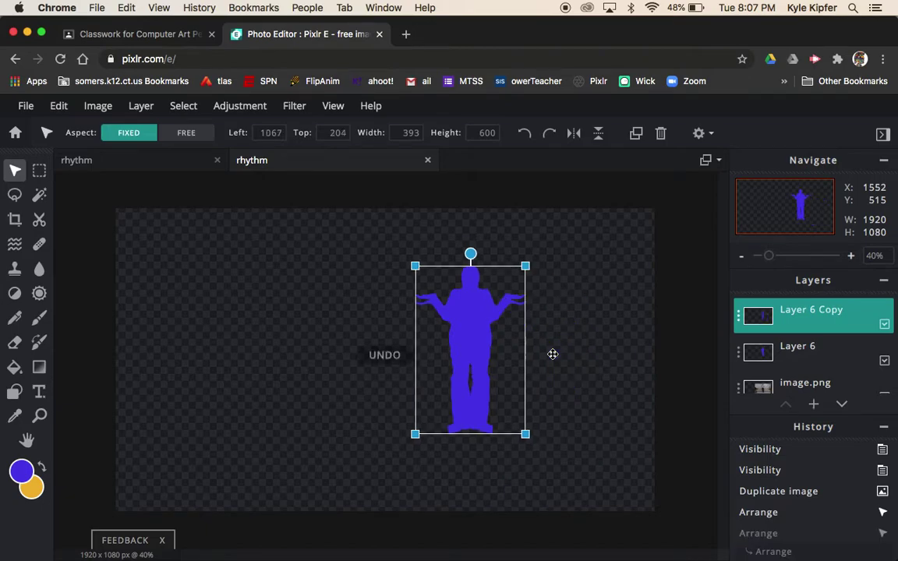
Flip the copy vertically and align it beneath the original's feet as a reflection
click(51, 109)
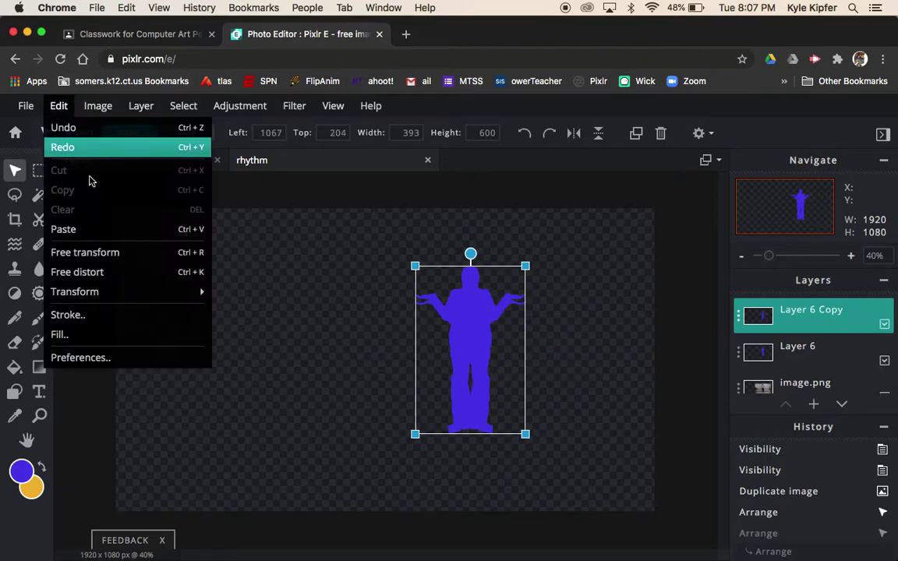
mouse_move(114, 292)
click(301, 347)
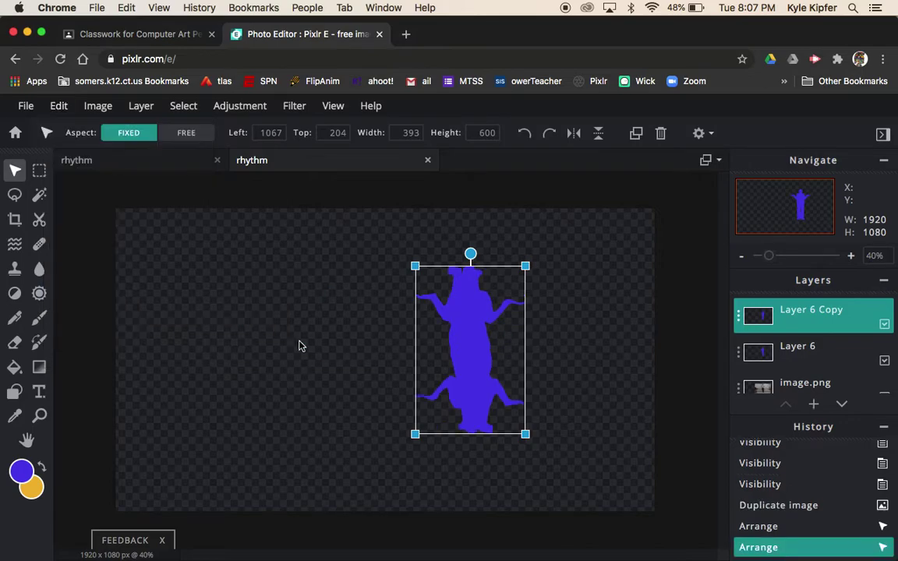
drag(473, 347, 490, 528)
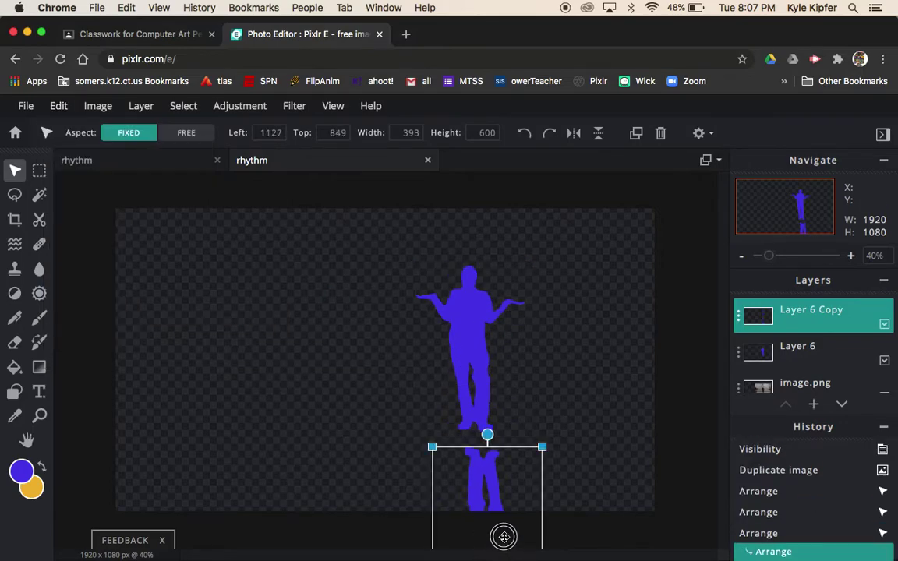
drag(492, 489, 485, 469)
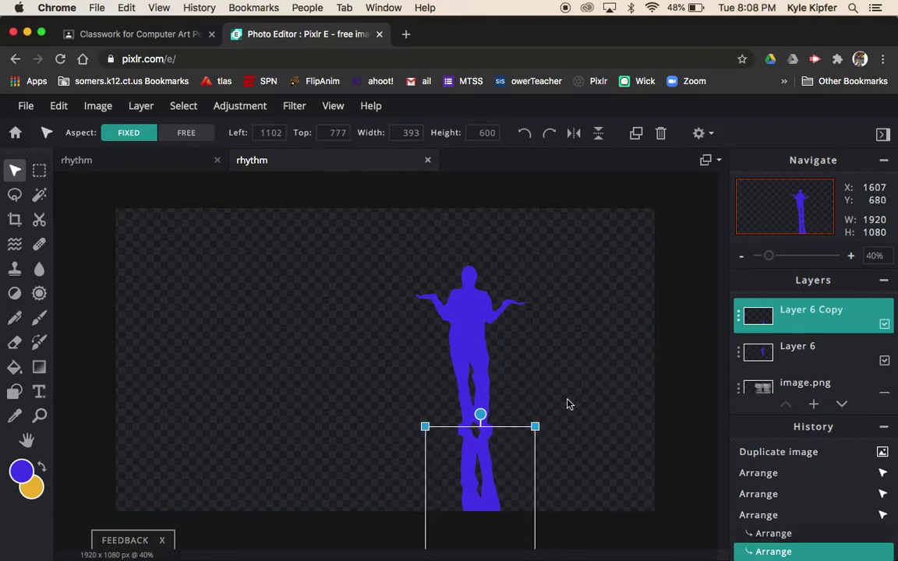
click(518, 360)
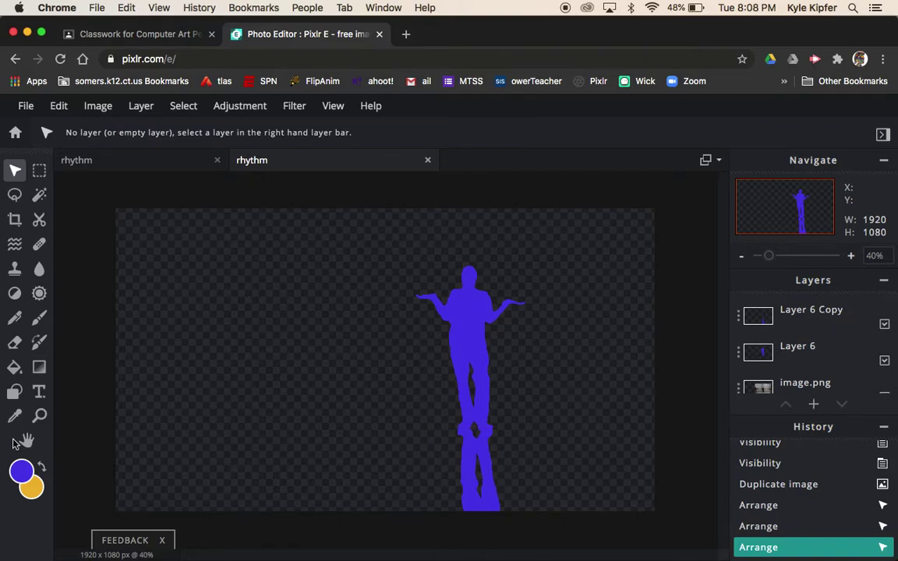
Fill the flipped figure on Layer 6 Copy with dark grey using the Paint Bucket
click(23, 472)
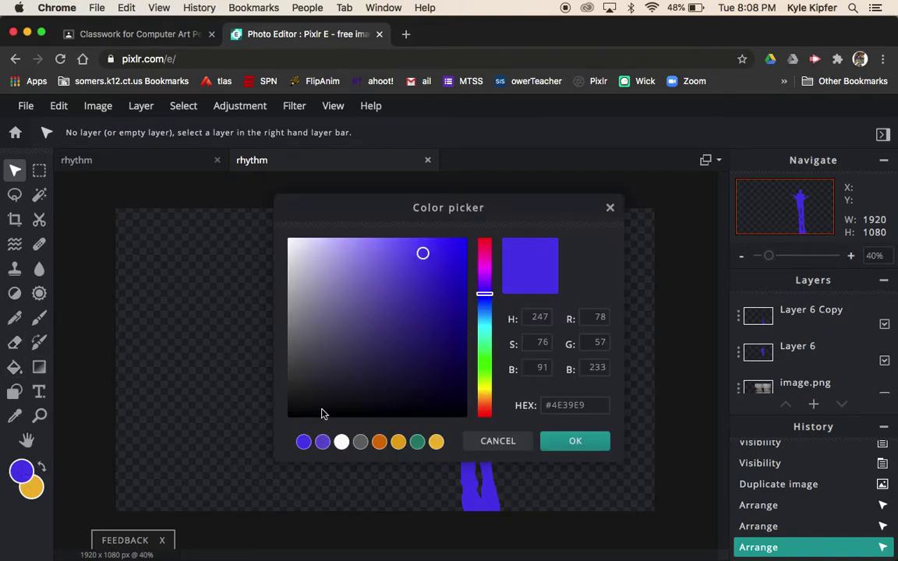
click(297, 358)
click(595, 440)
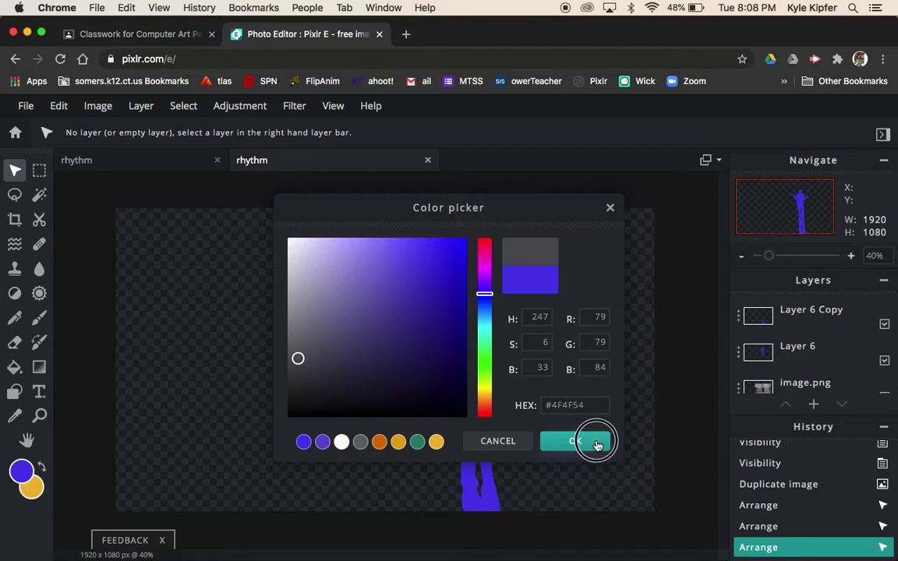
click(14, 367)
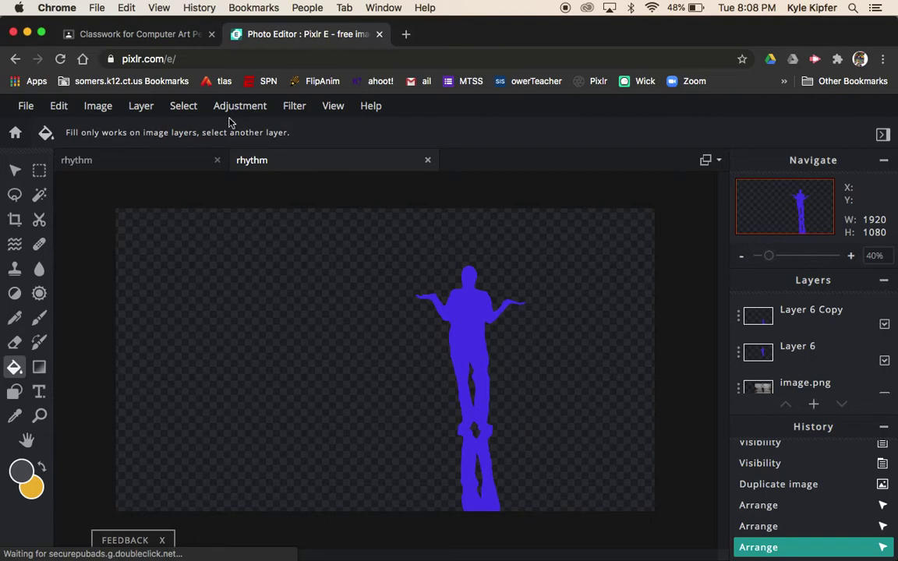
click(829, 315)
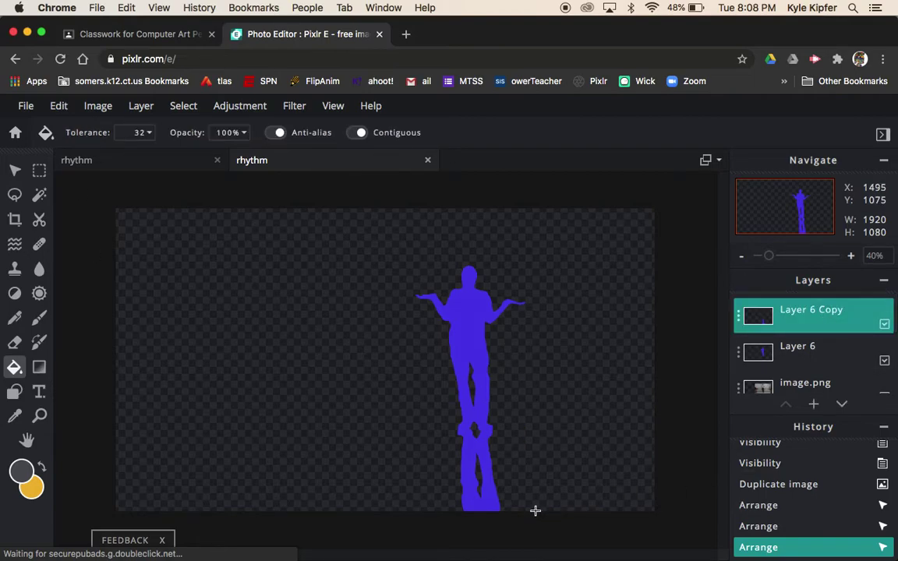
click(493, 499)
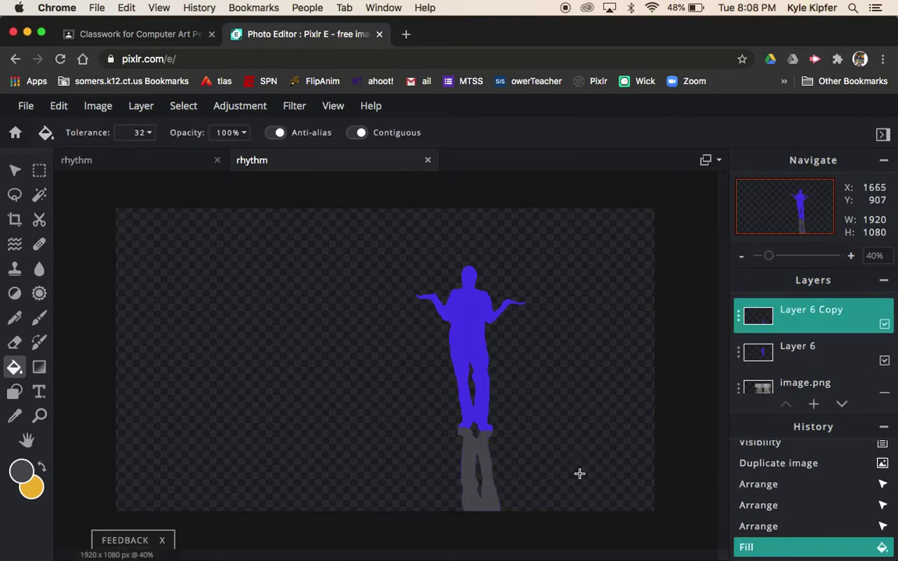
Drag the grey reflection layer Layer 6 Copy below the blue figure's Layer 6
click(15, 170)
click(582, 380)
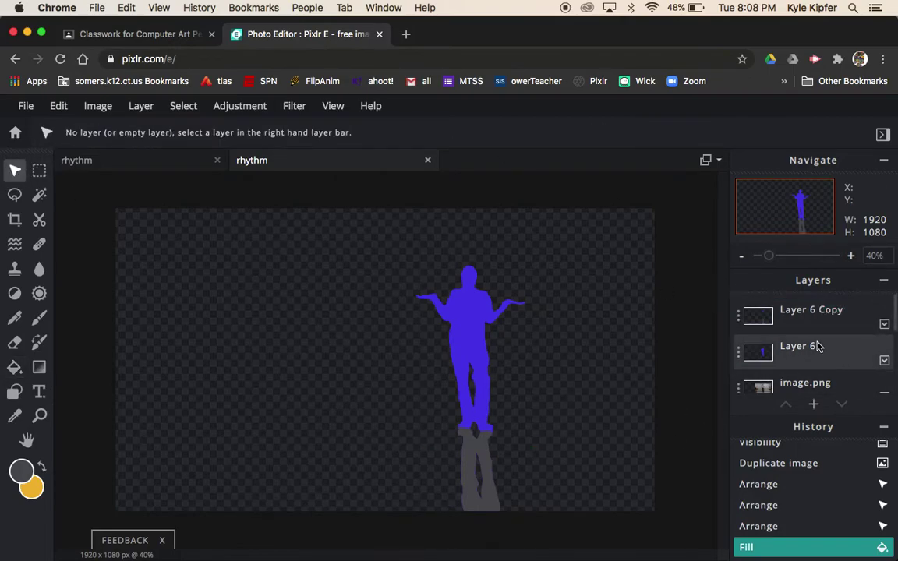
drag(812, 313, 810, 345)
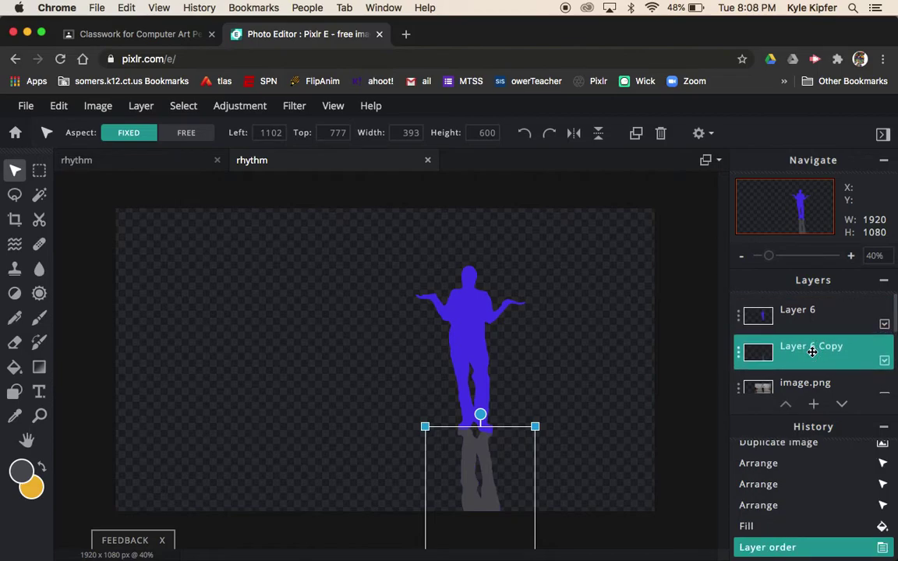
click(593, 393)
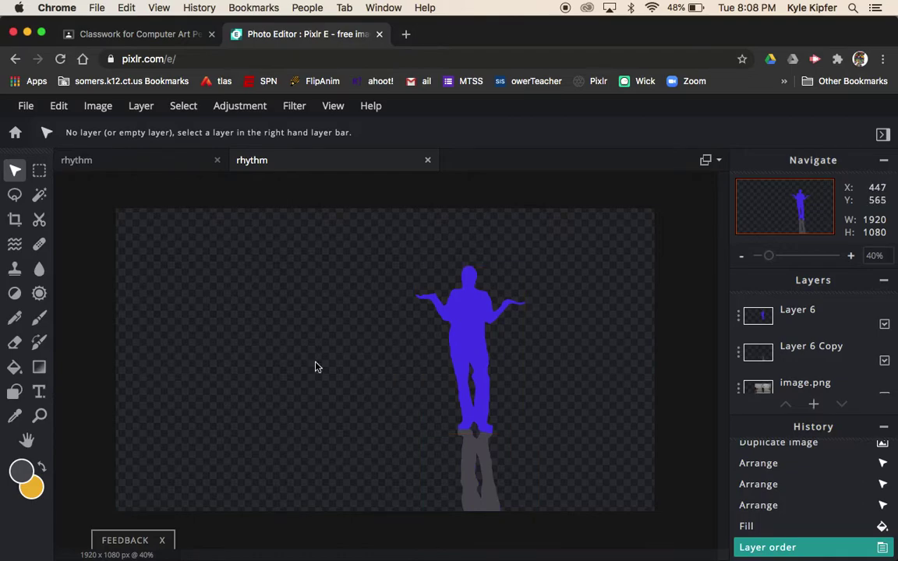
Show the middle classroom image.png, shift it slightly left, then hide it again
scroll(835, 372, down, 3)
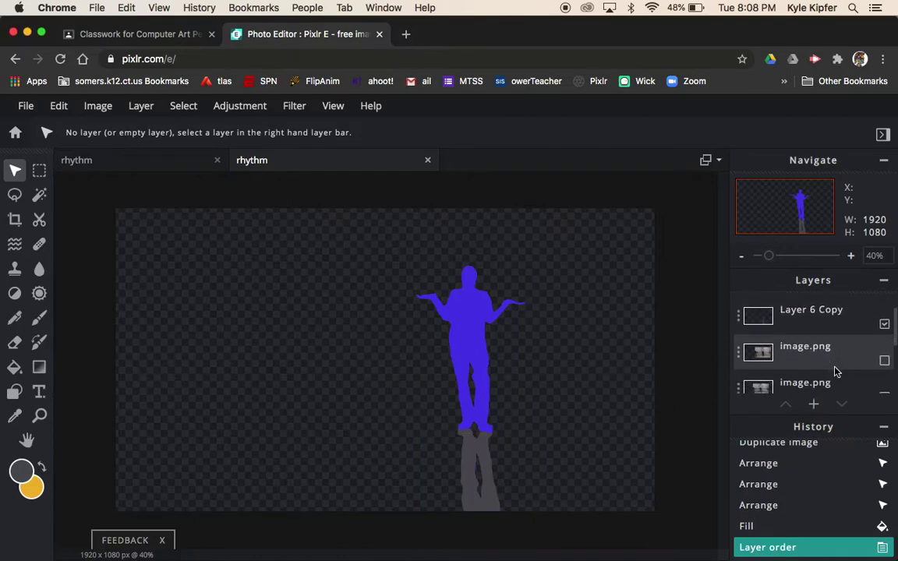
click(885, 354)
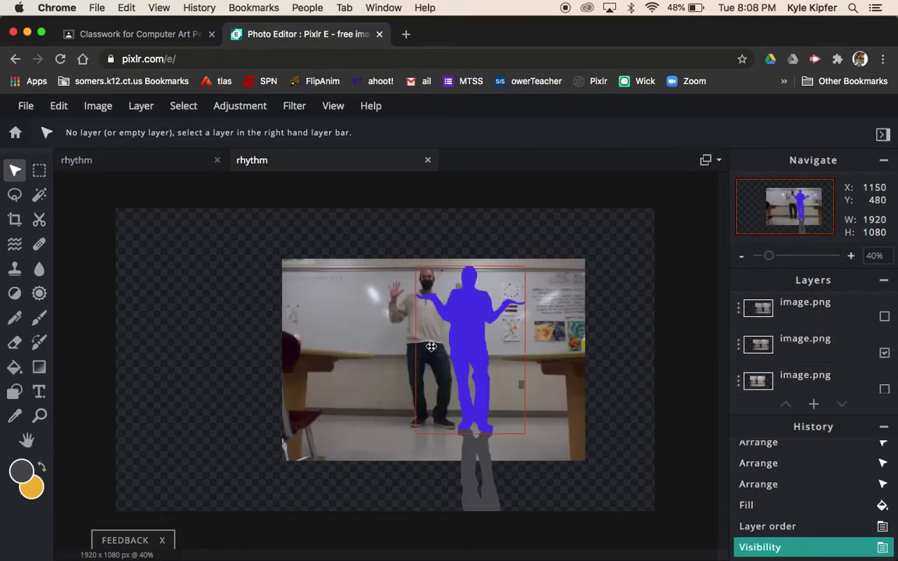
drag(385, 349, 346, 349)
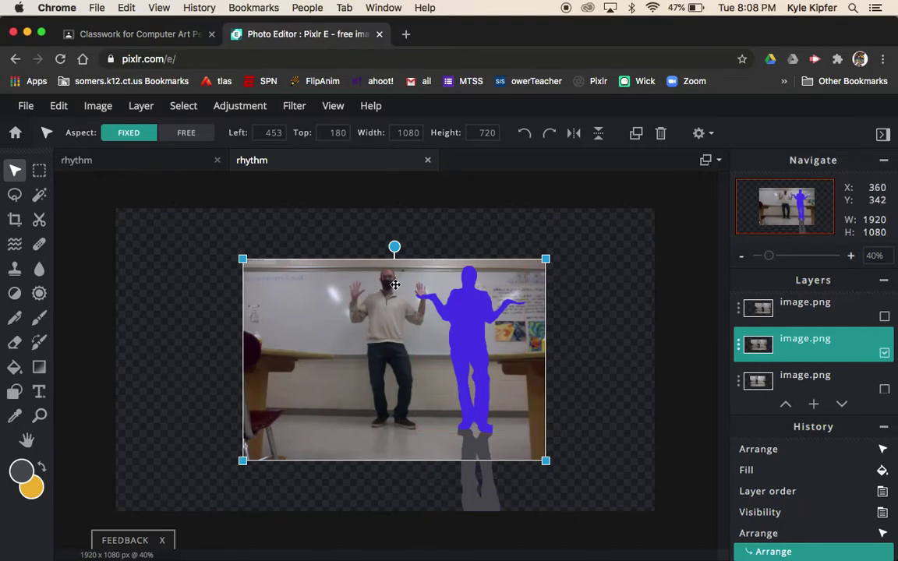
click(620, 301)
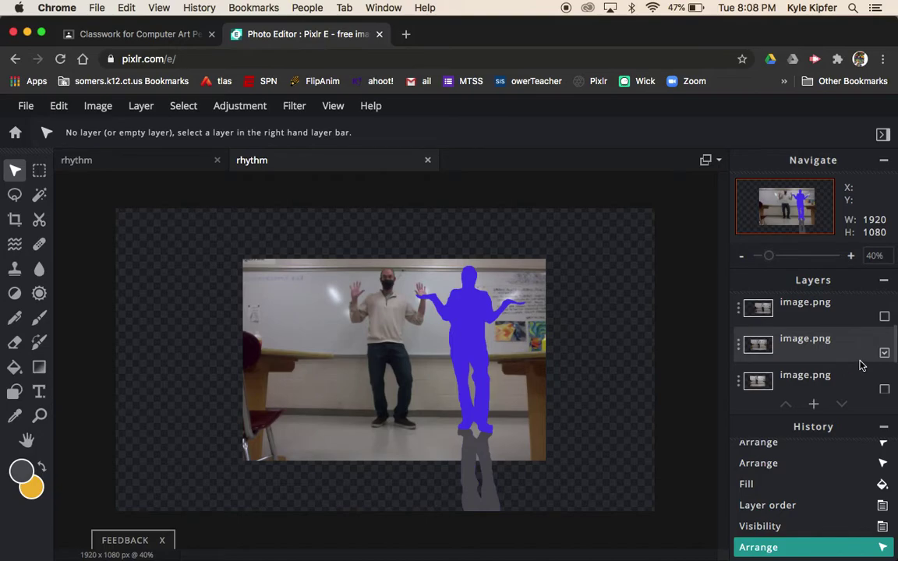
click(885, 353)
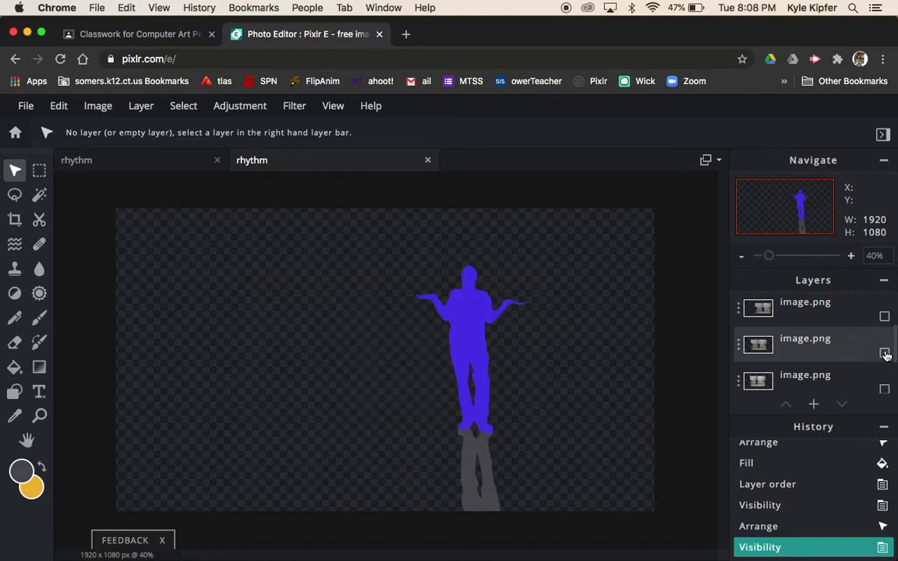
Switch to the five-figure 'rhythm' document and select its white background layer, Layer1
click(129, 161)
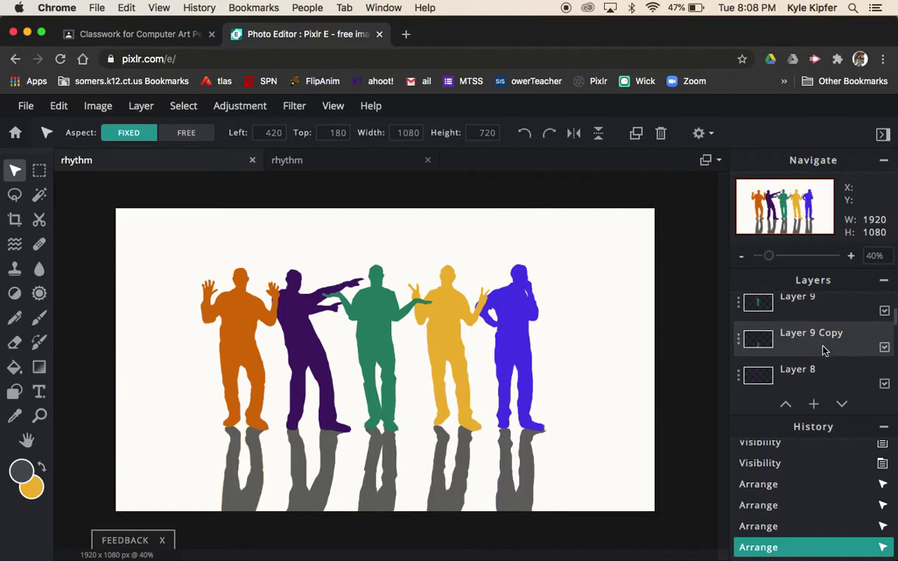
scroll(822, 348, down, 5)
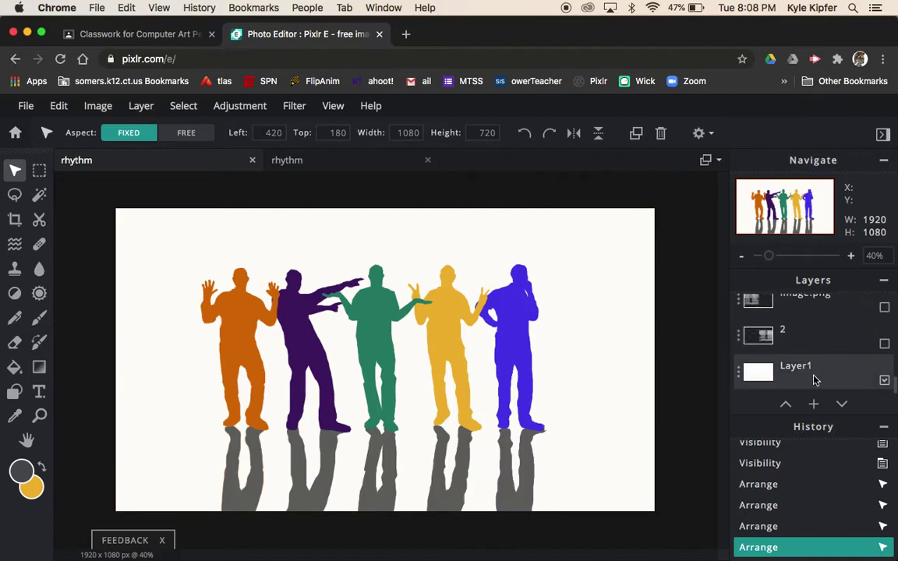
click(820, 379)
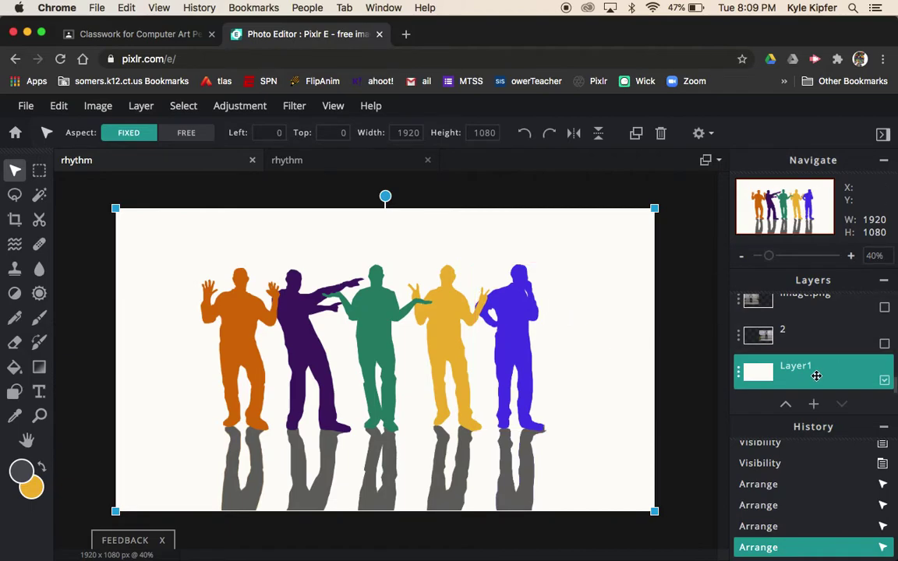
scroll(816, 376, up, 2)
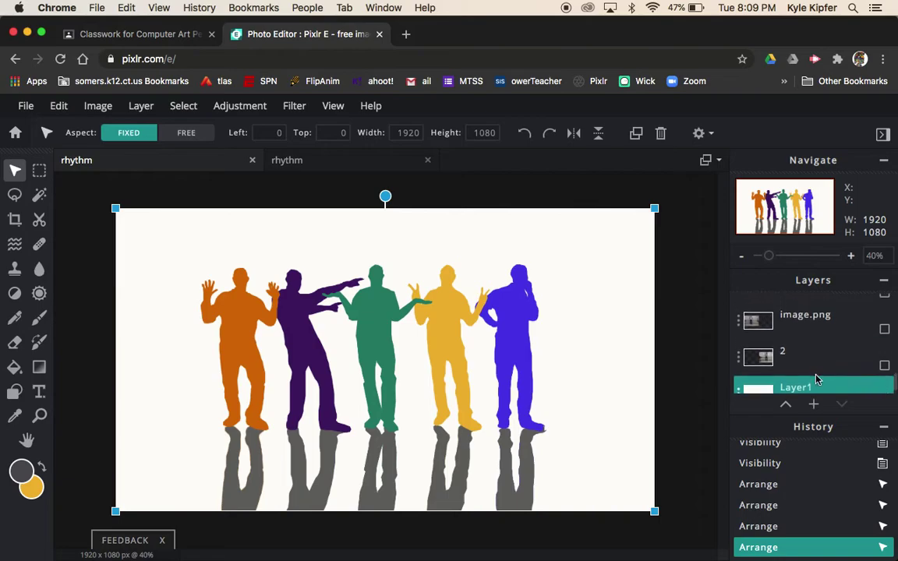
scroll(785, 371, up, 5)
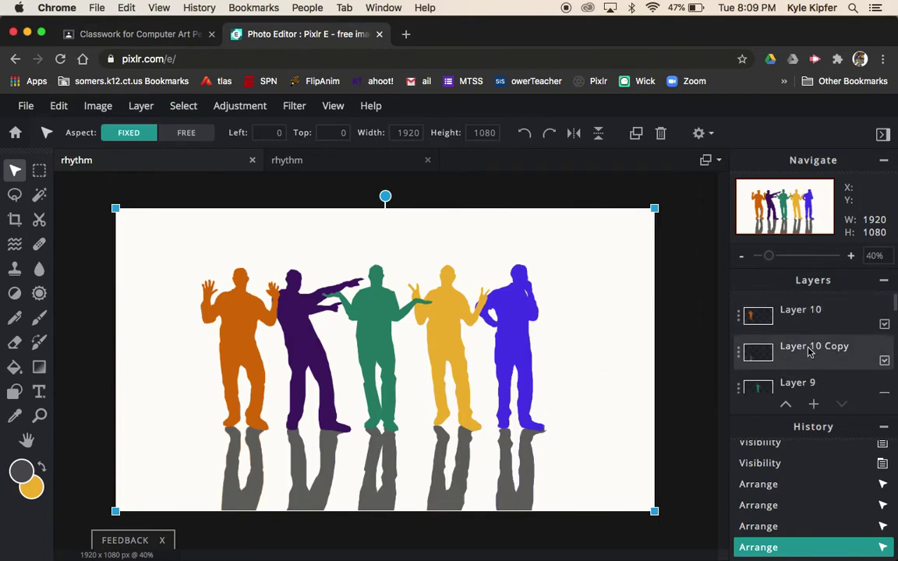
Add an empty layer, Layer 17, to the five-figure rhythm composition
click(813, 403)
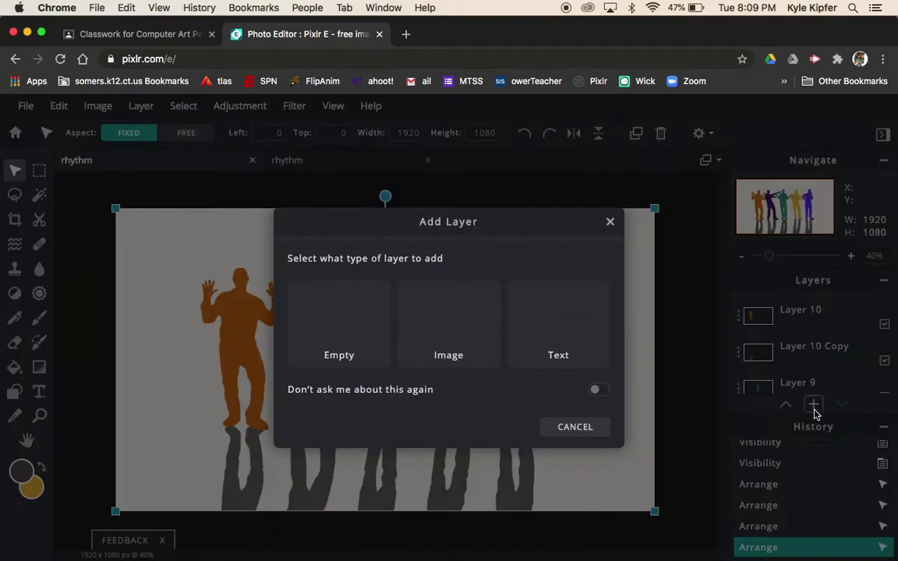
click(340, 327)
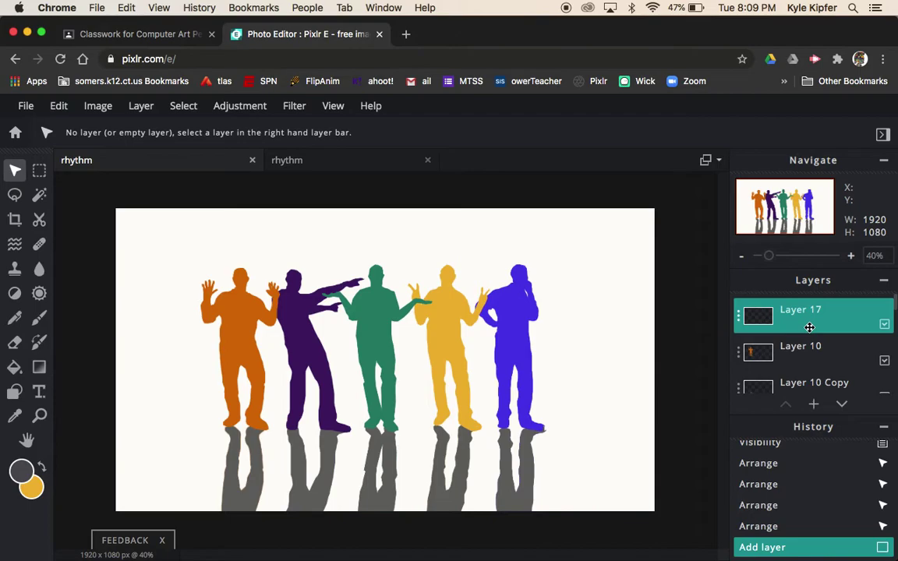
scroll(794, 372, down, 5)
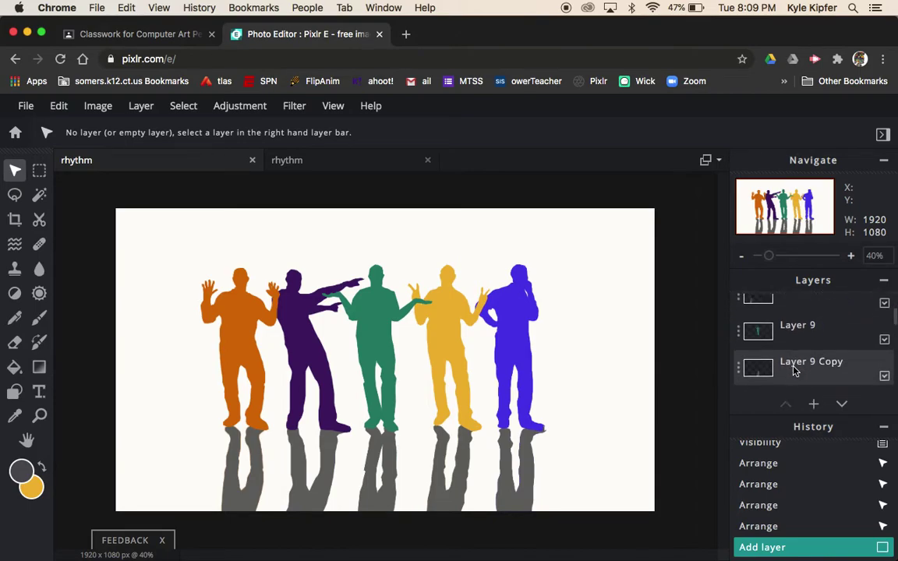
scroll(793, 372, up, 5)
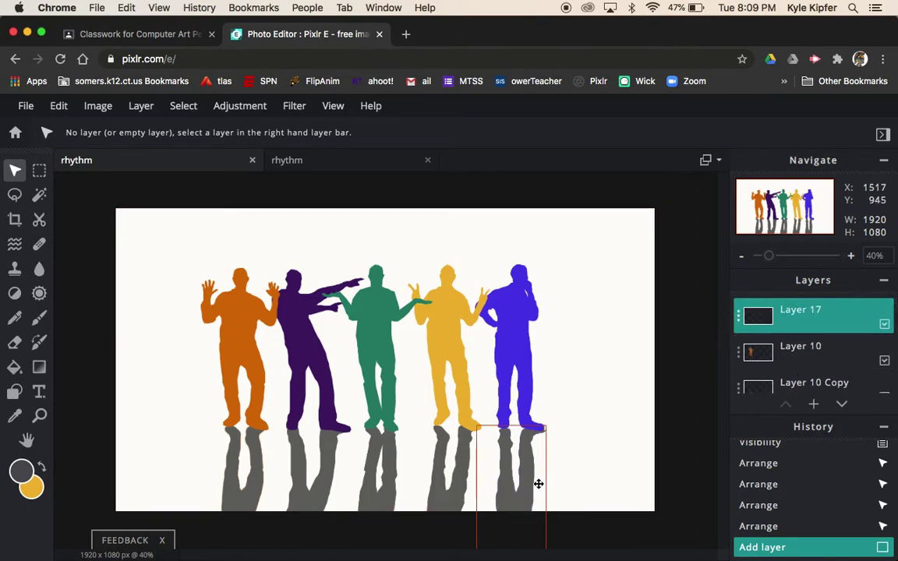
scroll(787, 357, down, 2)
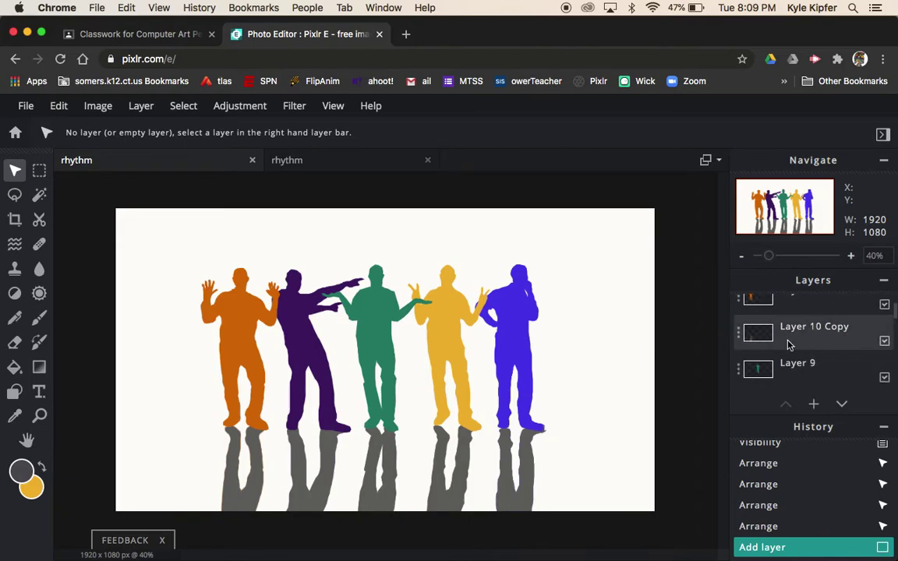
scroll(808, 362, down, 3)
scroll(805, 365, down, 3)
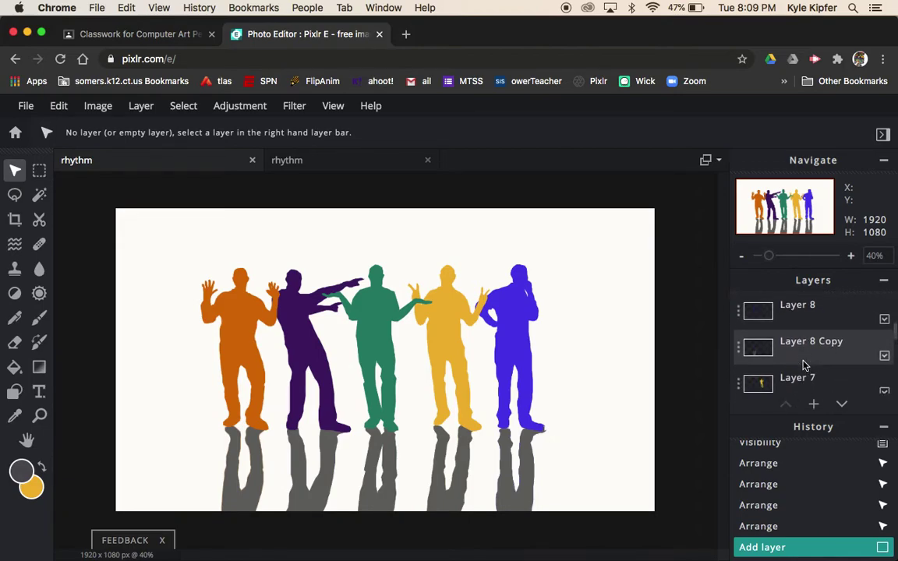
scroll(805, 364, up, 5)
scroll(805, 365, up, 2)
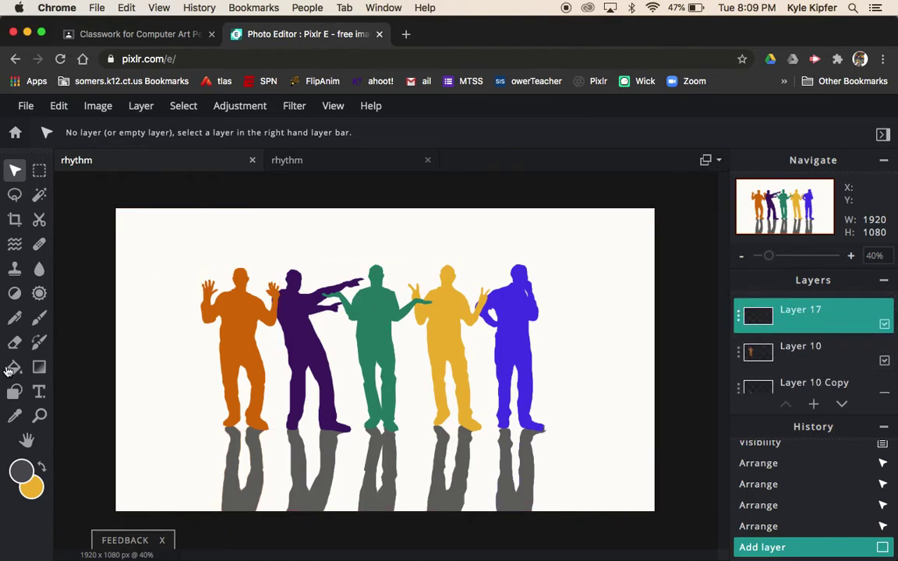
Pick the Gradient tool with a white-to-0%-opacity linear gradient preset
click(39, 367)
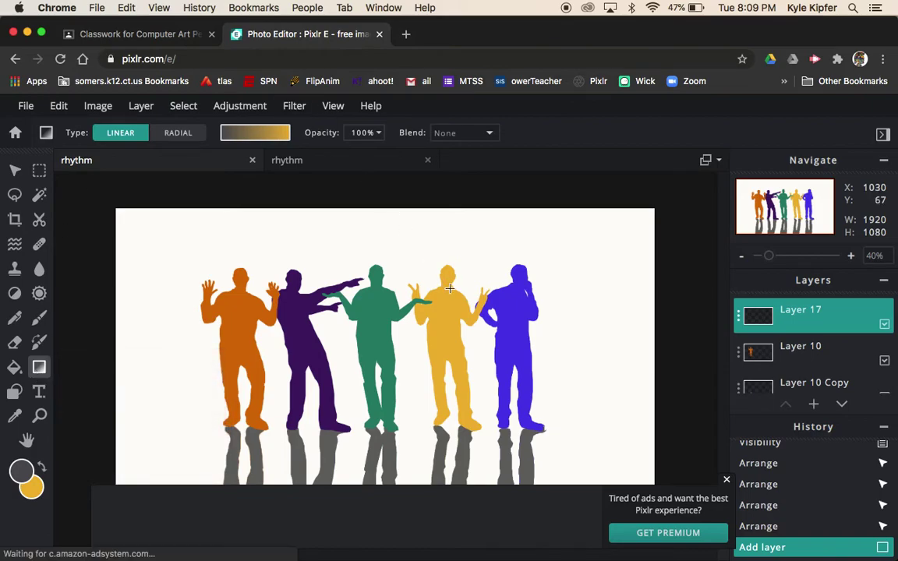
click(728, 481)
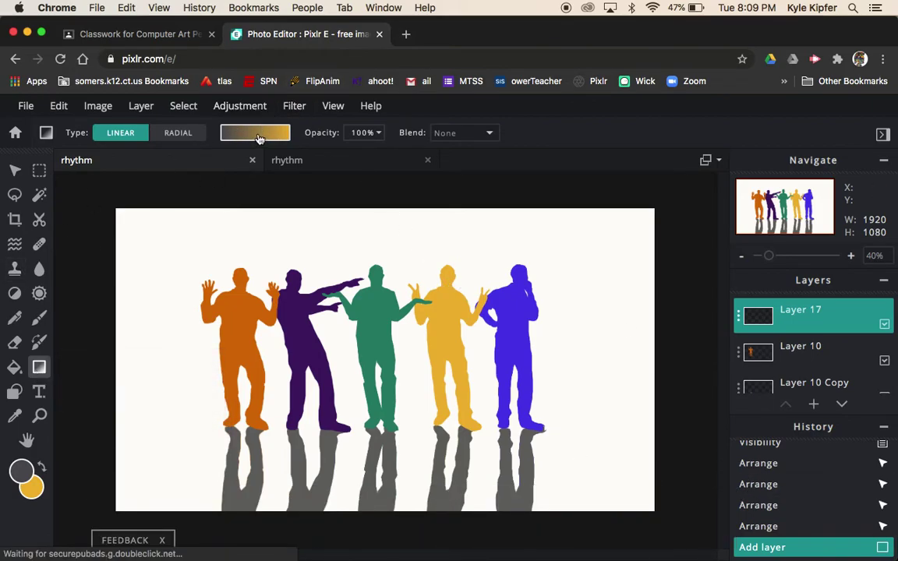
click(257, 134)
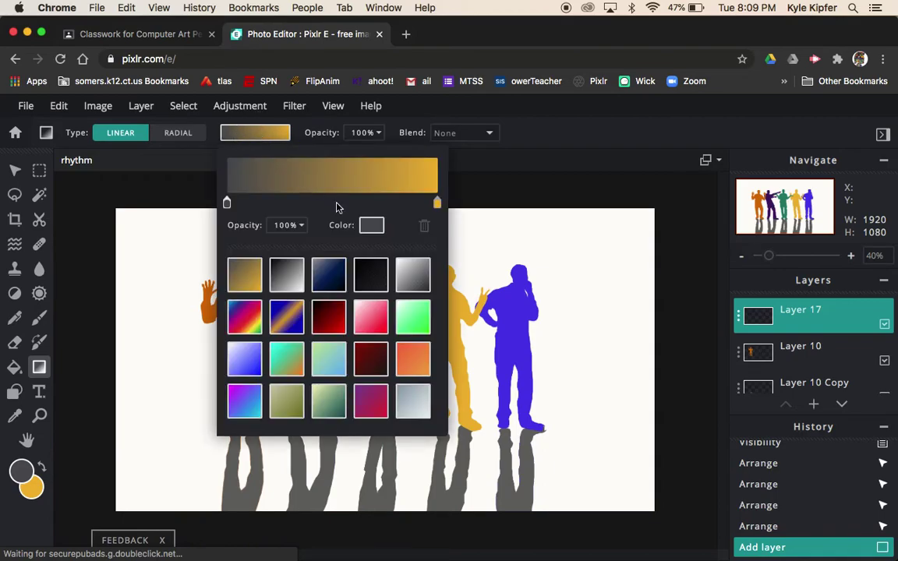
click(413, 282)
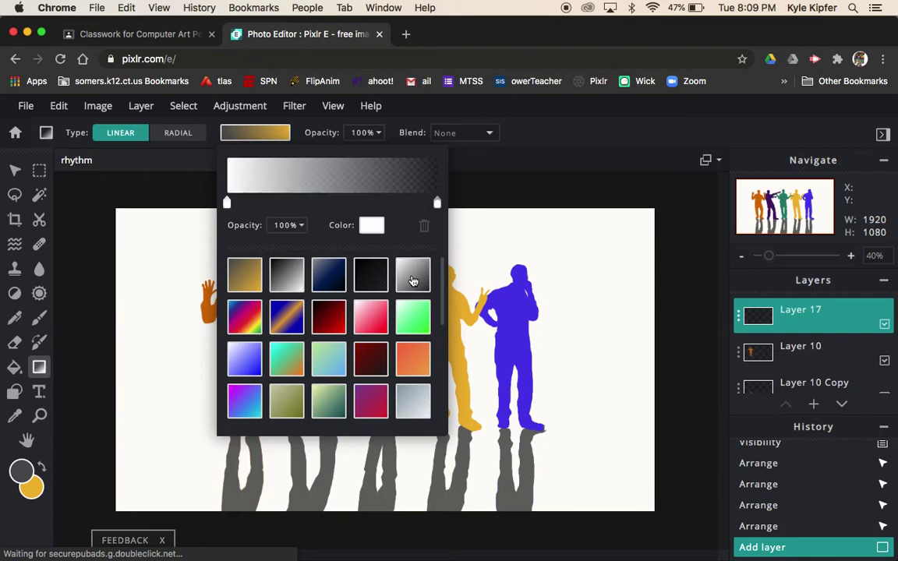
click(438, 204)
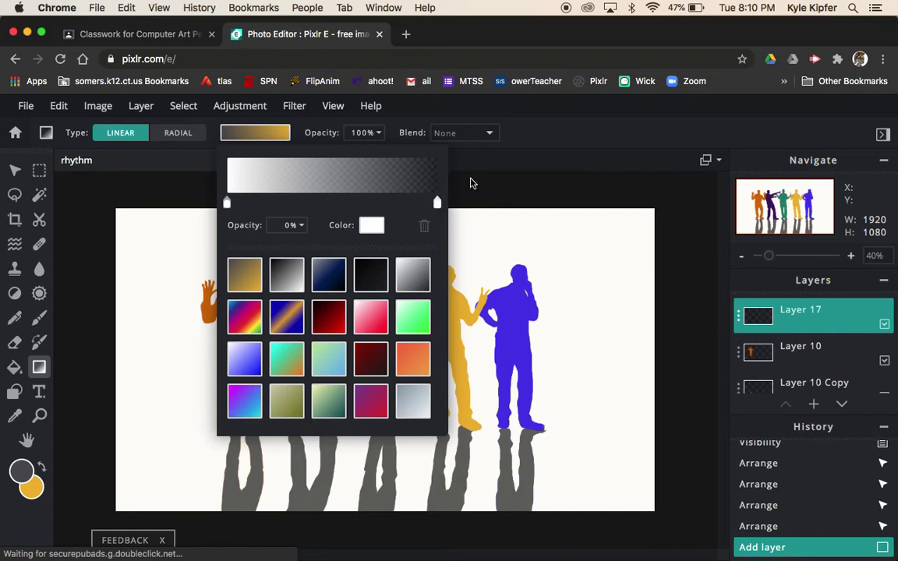
click(481, 195)
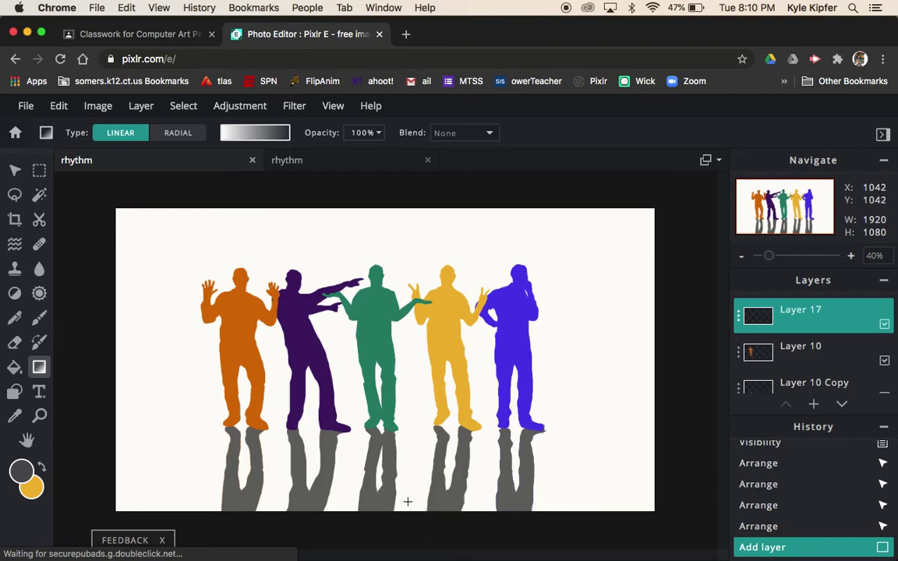
Drag the white gradient on Layer 17 from the canvas bottom up to the figures' feet
drag(407, 511, 407, 431)
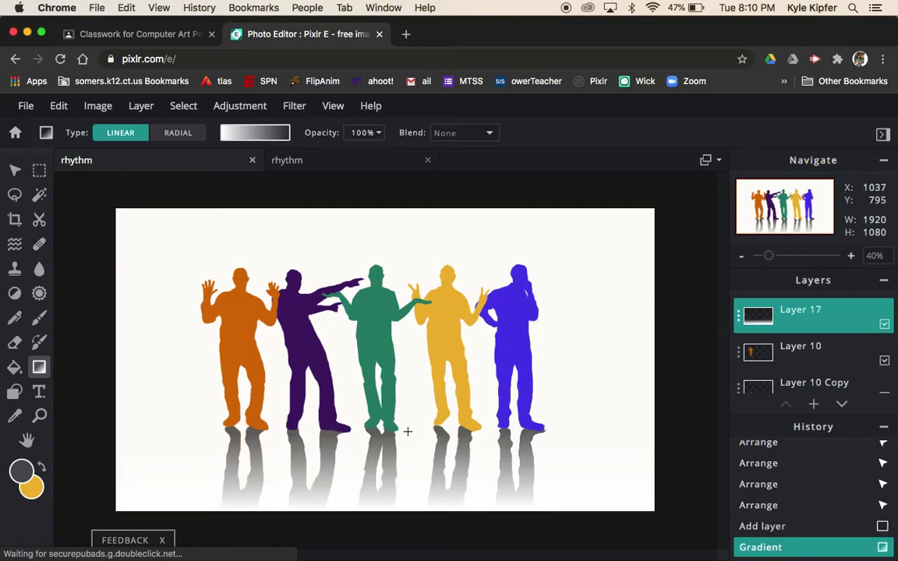